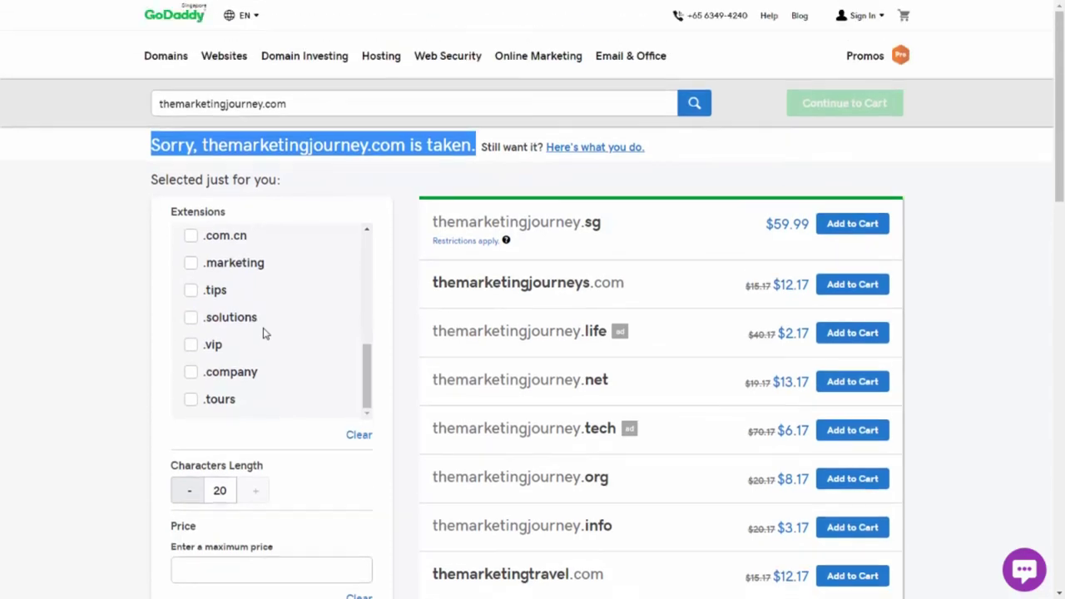
- Look through the domain extensions offered in the filter list for themarketingjourney.com
scroll(267, 328, "up", 3)
scroll(268, 327, "up", 3)
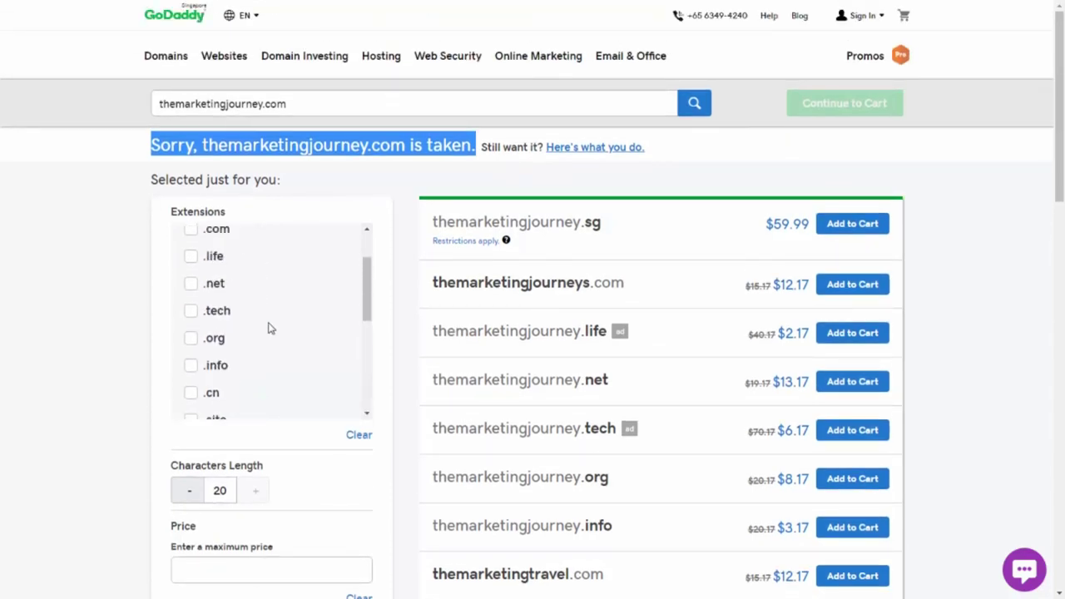
scroll(209, 359, "down", 2)
scroll(213, 368, "down", 2)
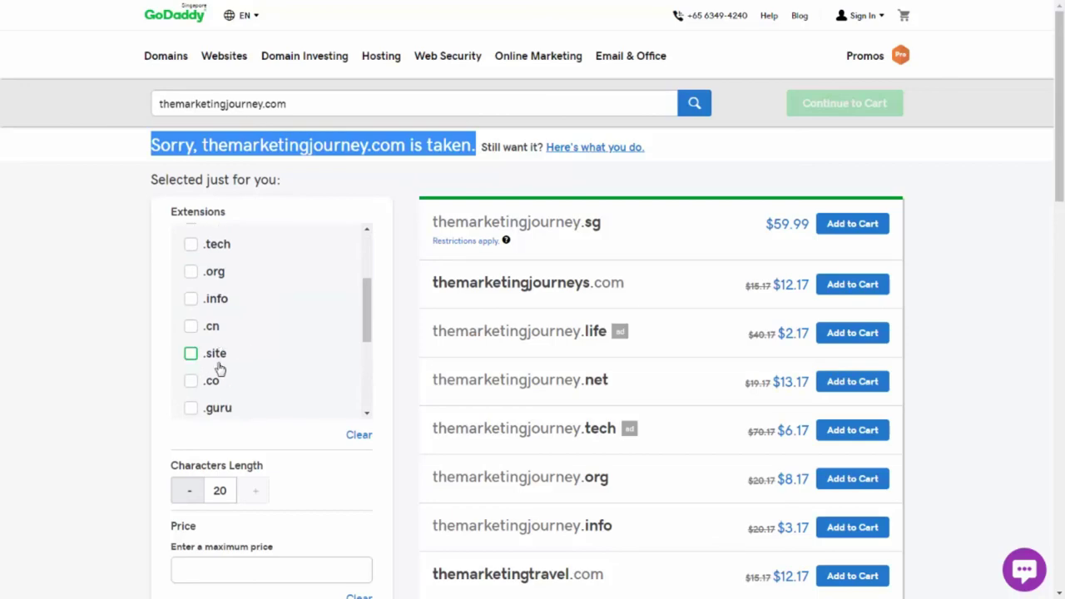
scroll(246, 339, "down", 2)
scroll(250, 341, "down", 1)
- Change the site's country and language to United States – English
scroll(24, 369, "down", 12)
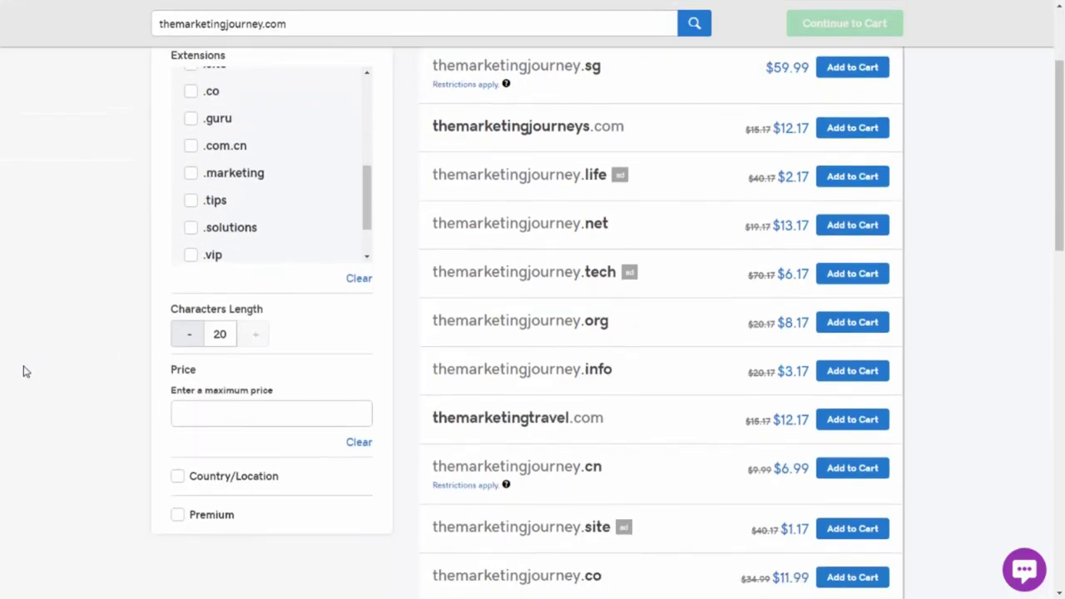
scroll(96, 379, "down", 3)
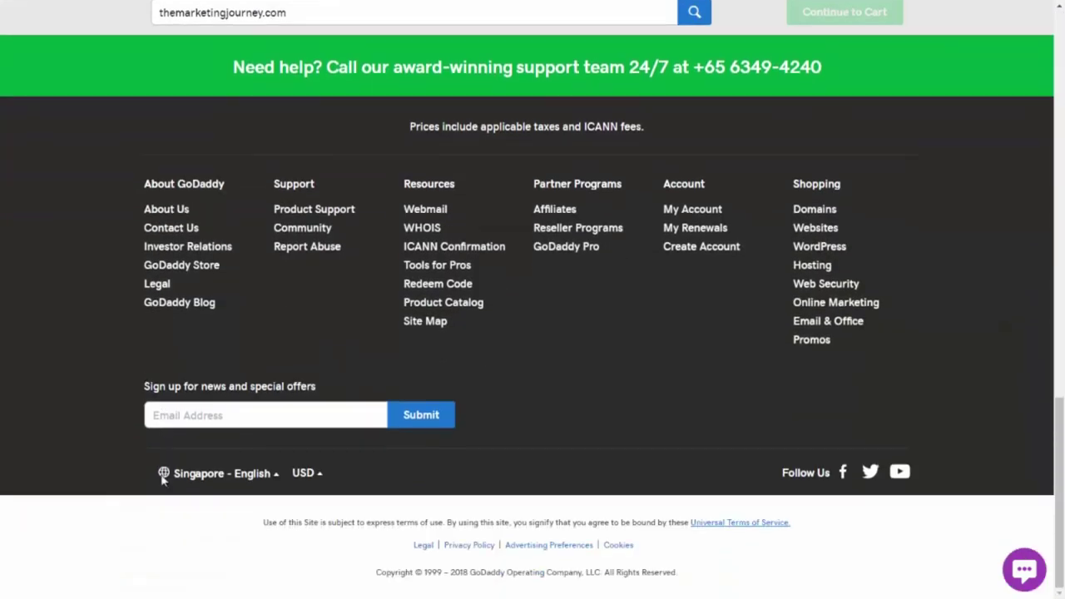
left_click(254, 476)
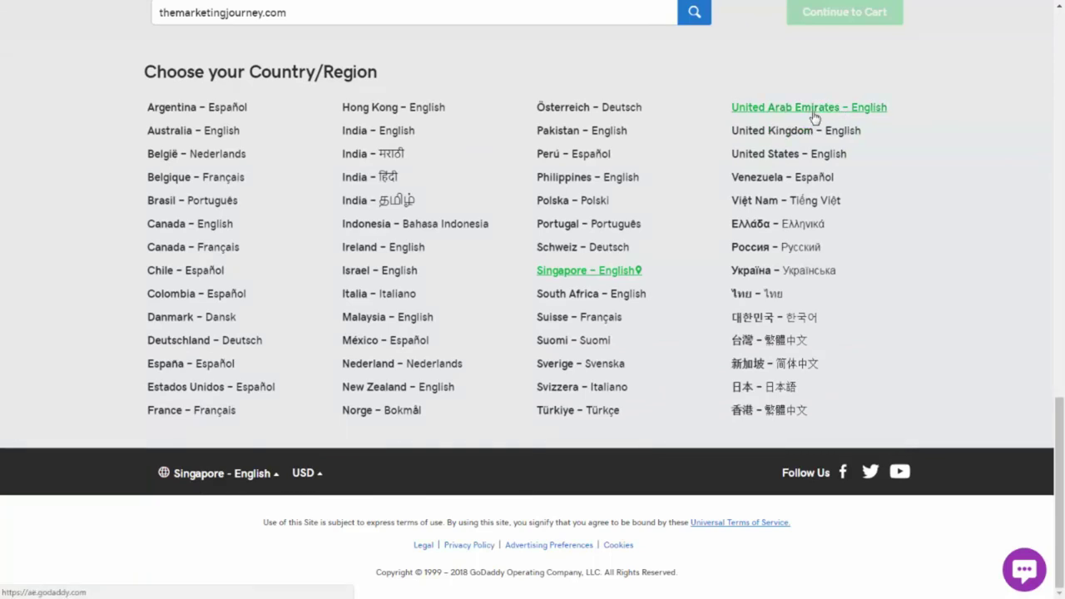
left_click(816, 159)
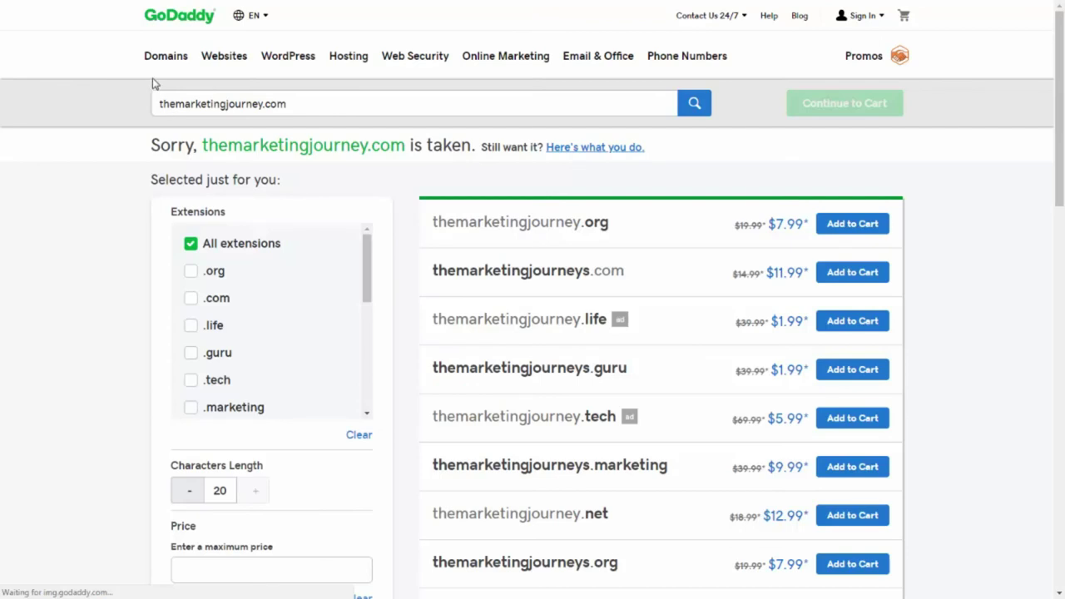
- Open the domain name search page and search for webjourney.com
mouse_move(163, 63)
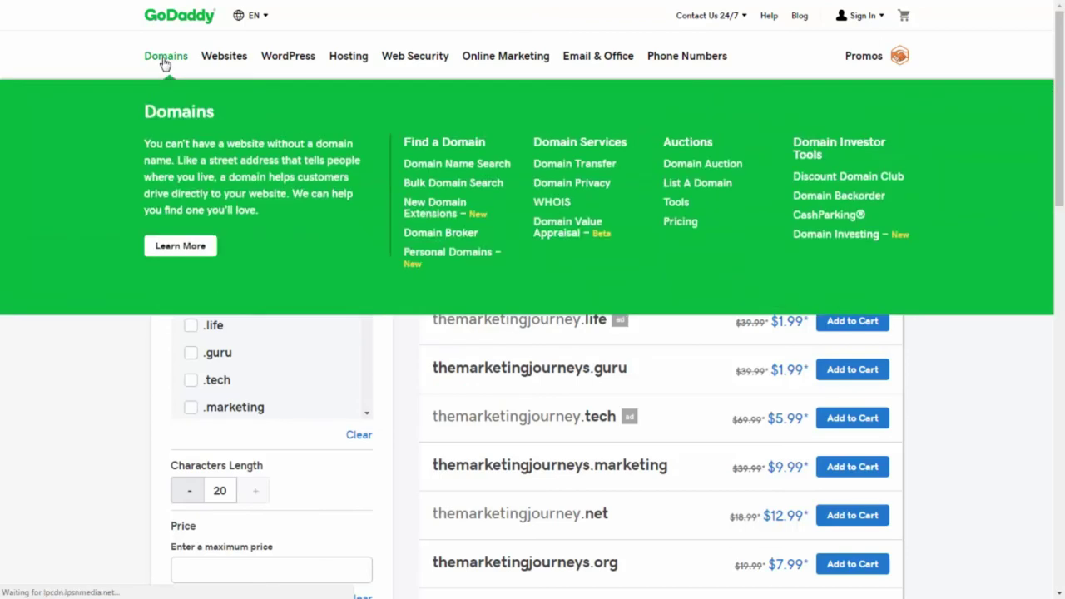
left_click(458, 168)
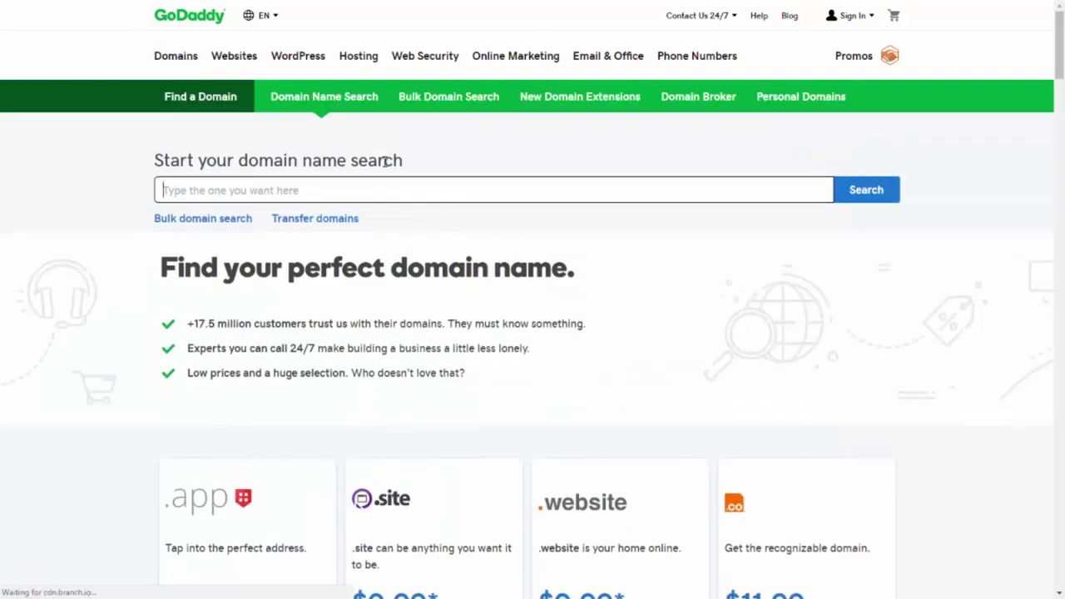
type("marketing")
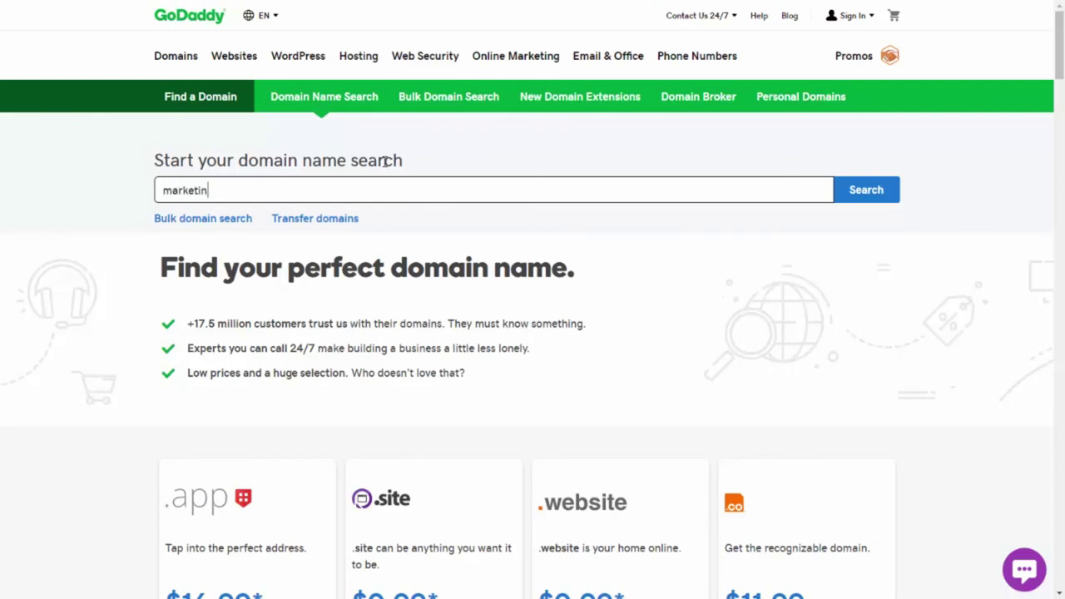
key("BackSpace")
key("BackSpace")
key("BackSpace")
key("BackSpace")
key("BackSpace")
type("webjourney")
key("Left")
key("Left")
key("Left")
key("BackSpace")
left_click(337, 189)
type(".com")
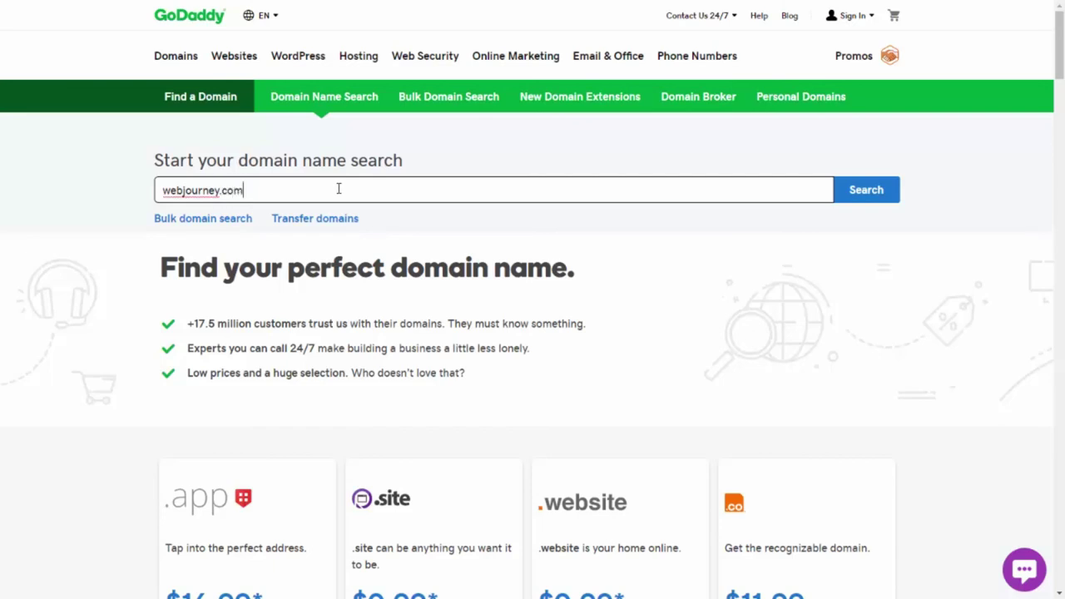
left_click(854, 200)
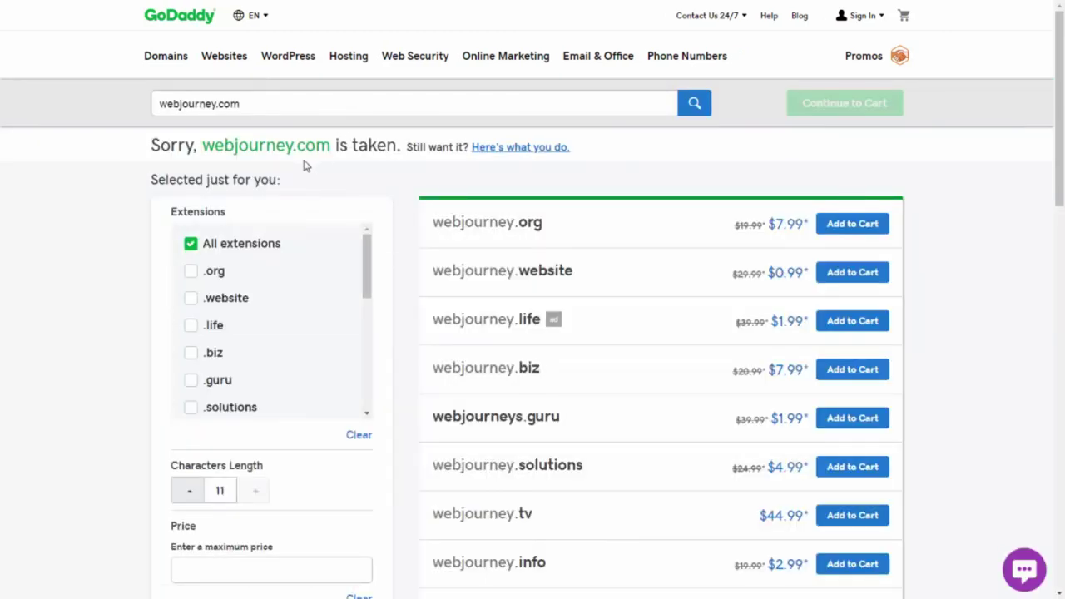
- Filter the suggested domains to the .com extension
scroll(314, 274, "down", 5)
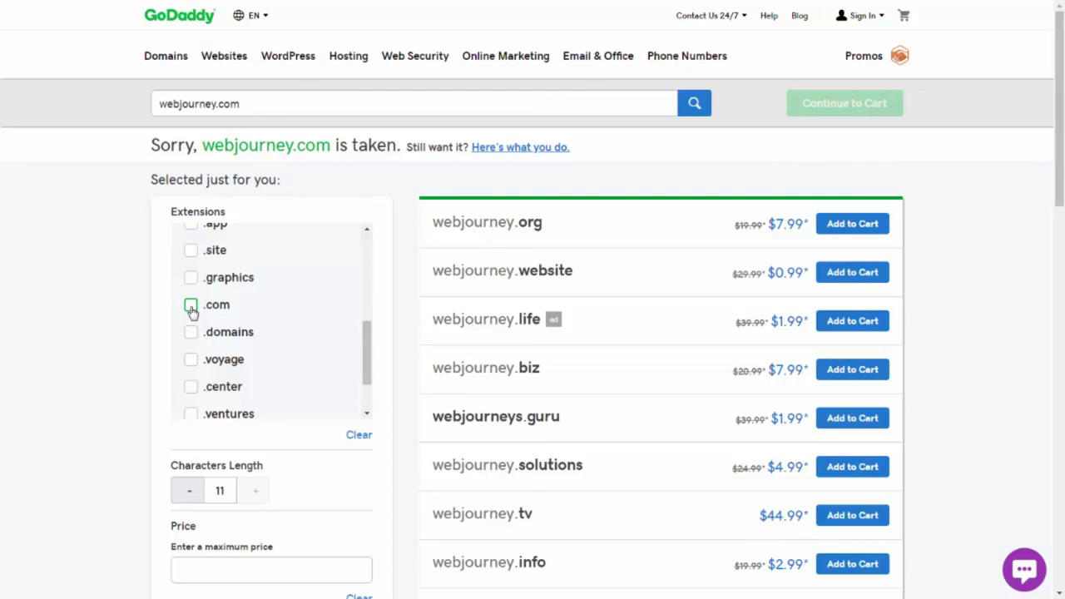
left_click(191, 308)
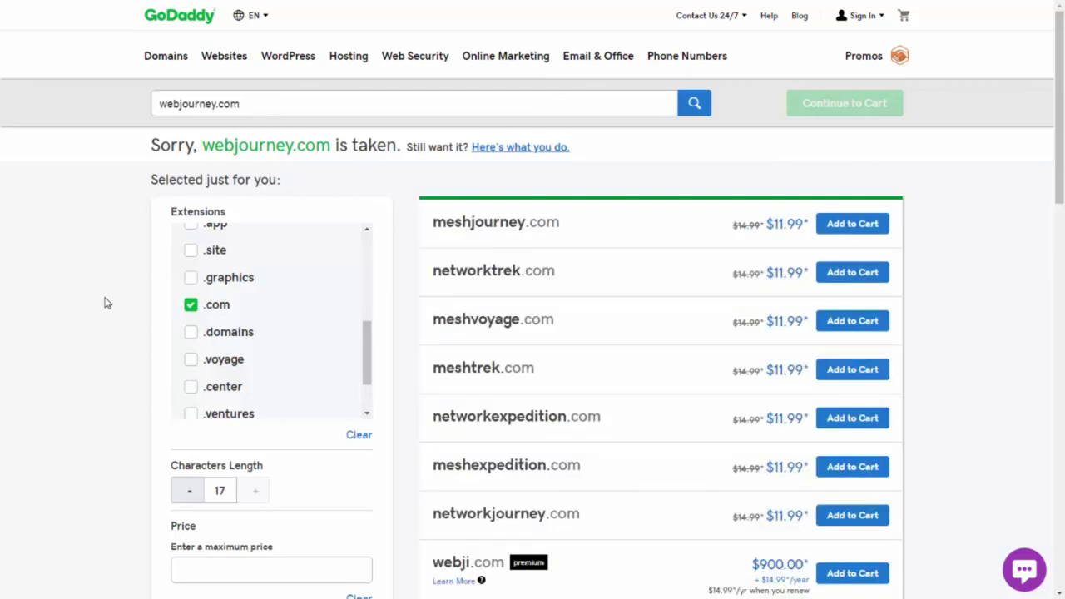
- Review the suggested .com names, highlighting candidates such as networkjourney.com, webjourneypro.com, webjourneyhub.com and webjourneycenter.com
scroll(107, 303, "down", 1)
scroll(107, 303, "up", 1)
scroll(549, 230, "down", 1)
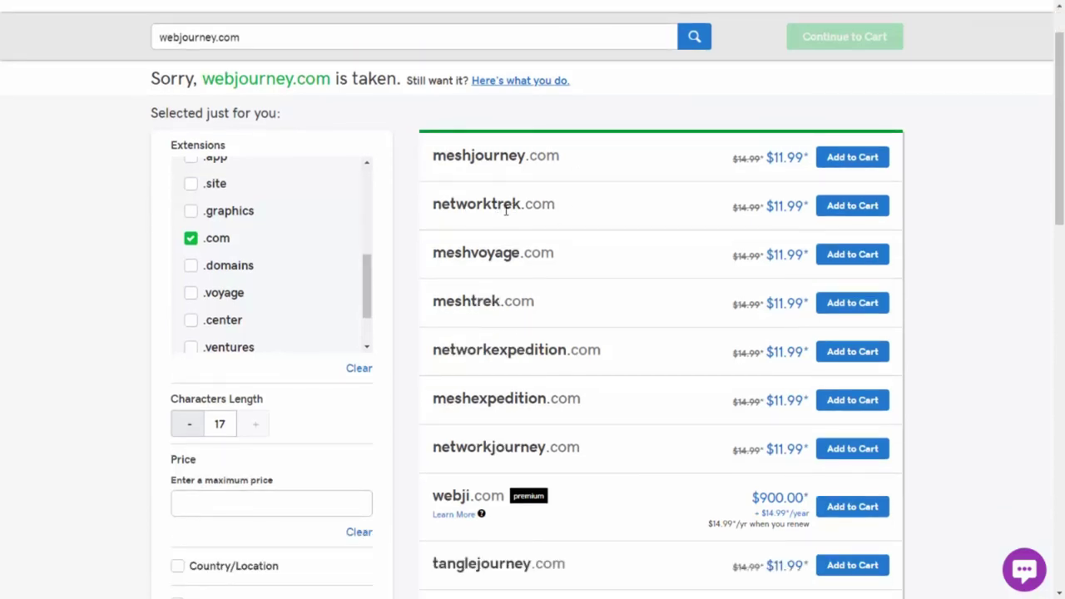
scroll(590, 254, "down", 1)
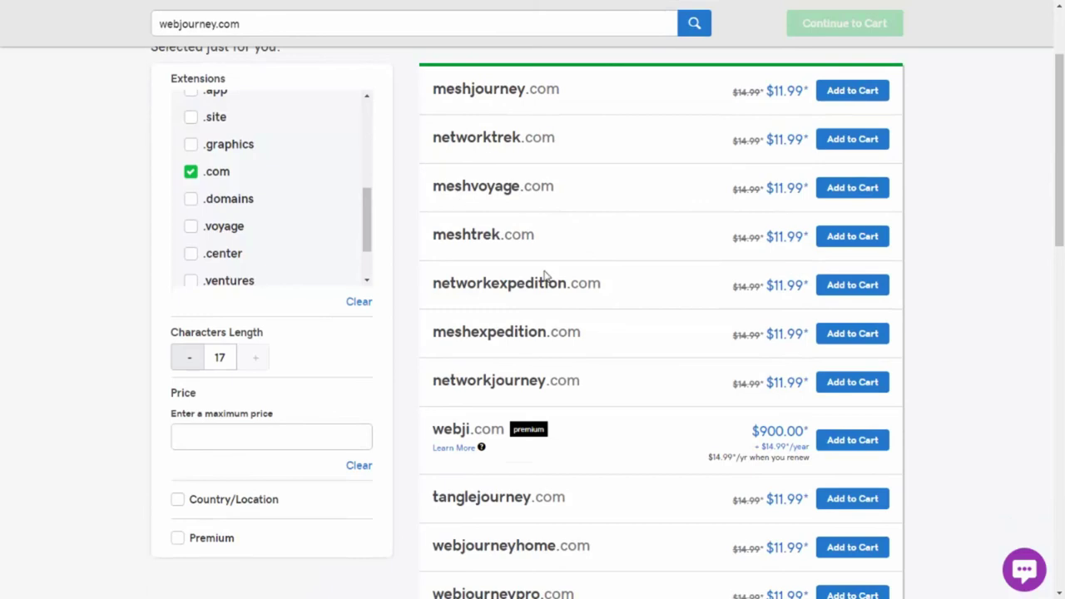
scroll(545, 274, "down", 1)
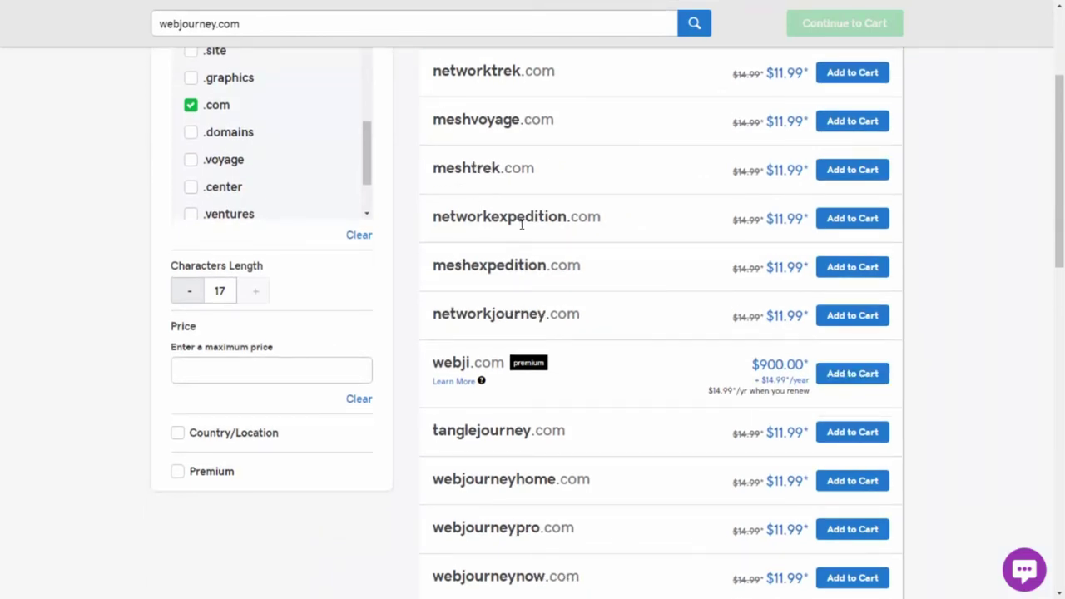
scroll(670, 262, "down", 2)
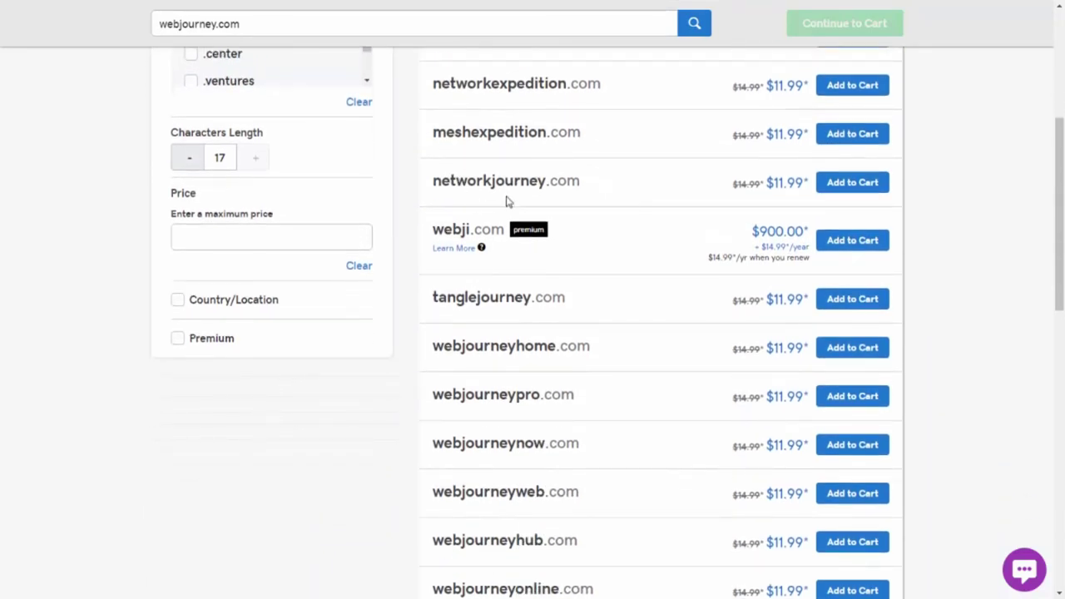
left_click_drag(581, 180, 421, 205)
scroll(428, 225, "down", 1)
scroll(435, 238, "down", 2)
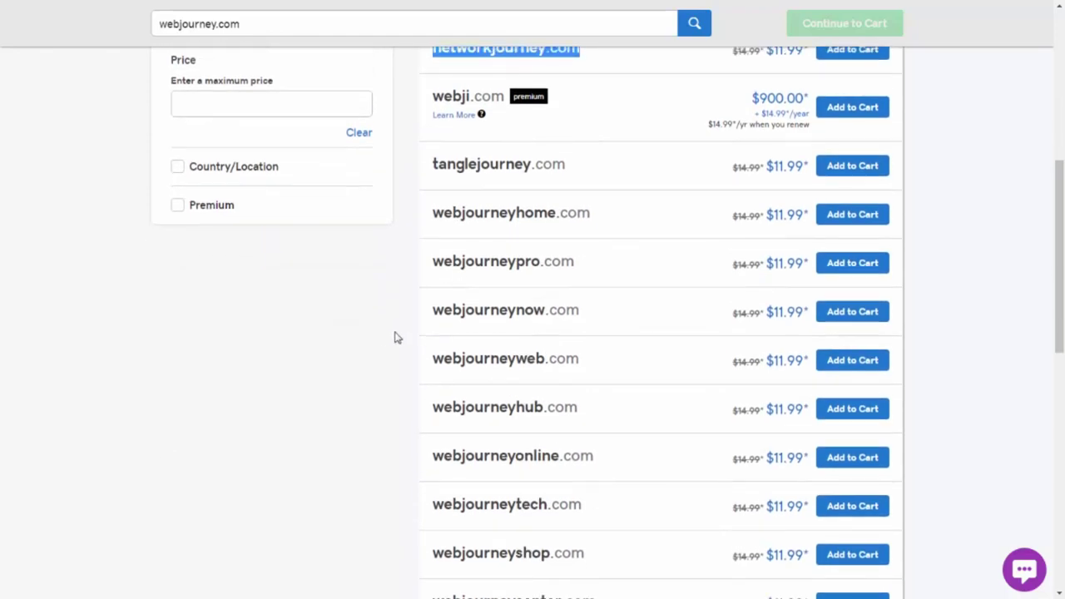
left_click_drag(435, 244, 582, 245)
left_click_drag(574, 194, 431, 185)
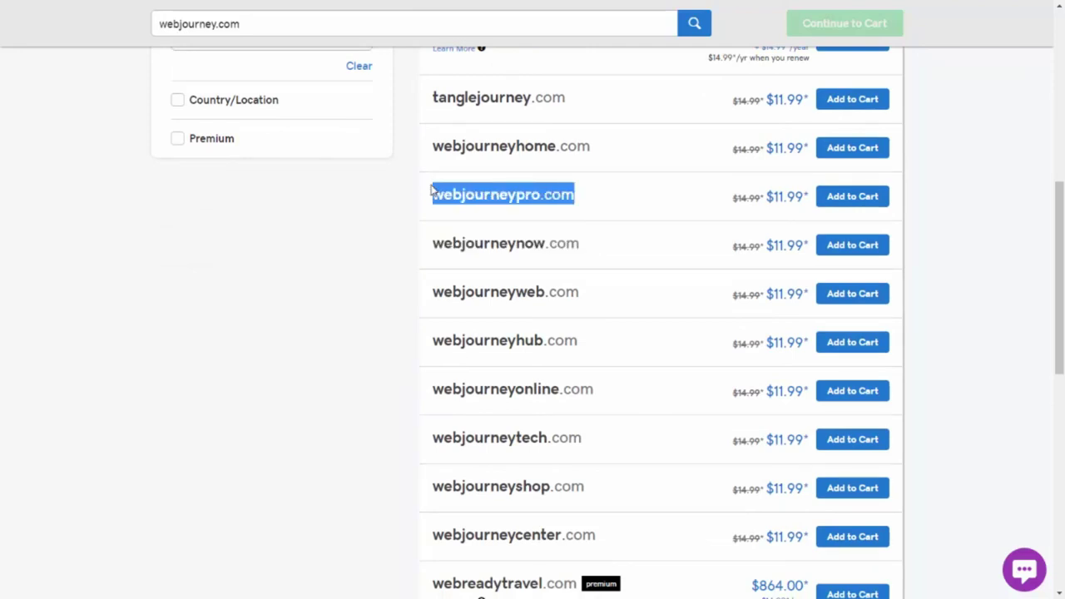
scroll(421, 292, "up", 2)
scroll(421, 293, "down", 4)
left_click_drag(434, 254, 574, 212)
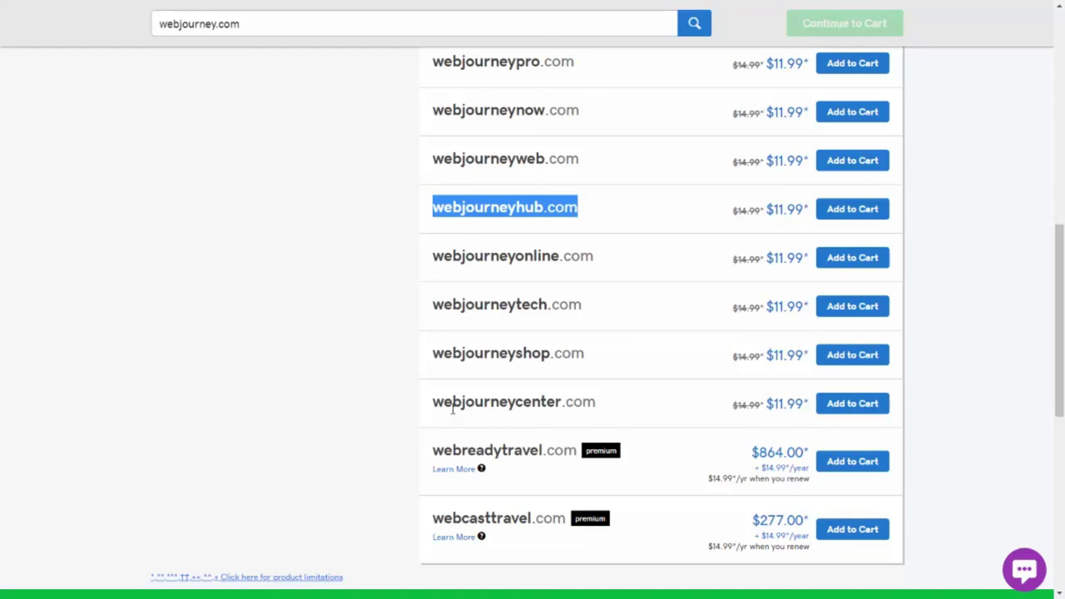
left_click_drag(606, 409, 434, 396)
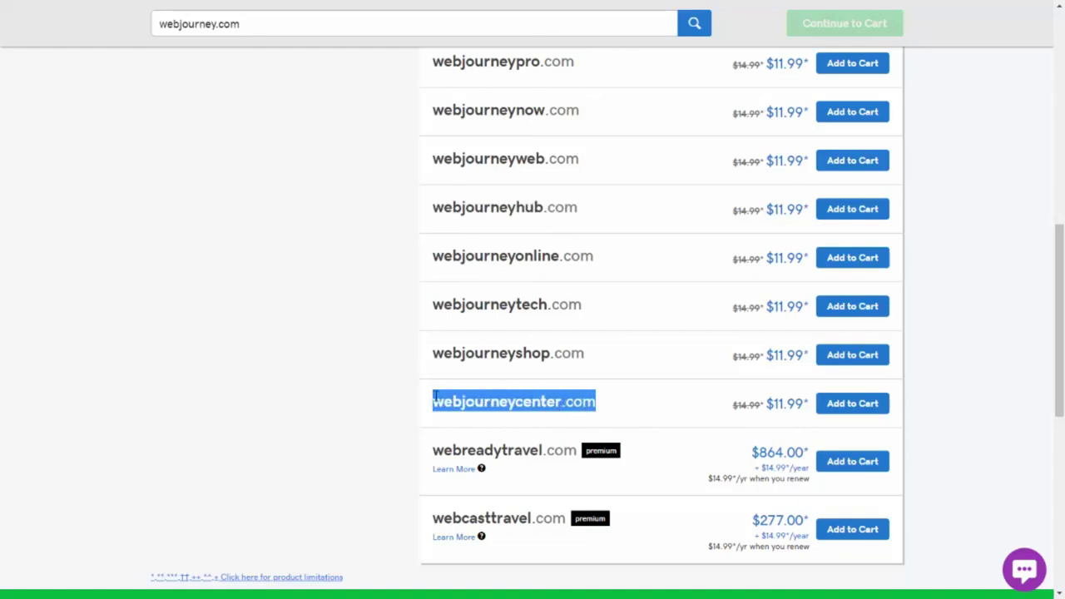
scroll(570, 311, "up", 4)
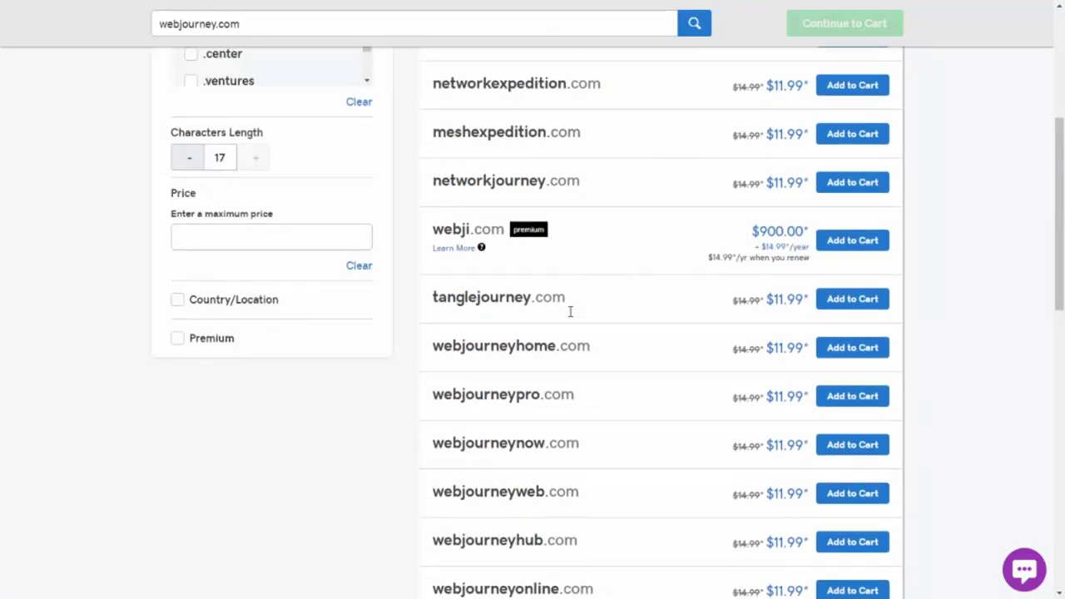
scroll(570, 311, "down", 2)
scroll(472, 206, "up", 6)
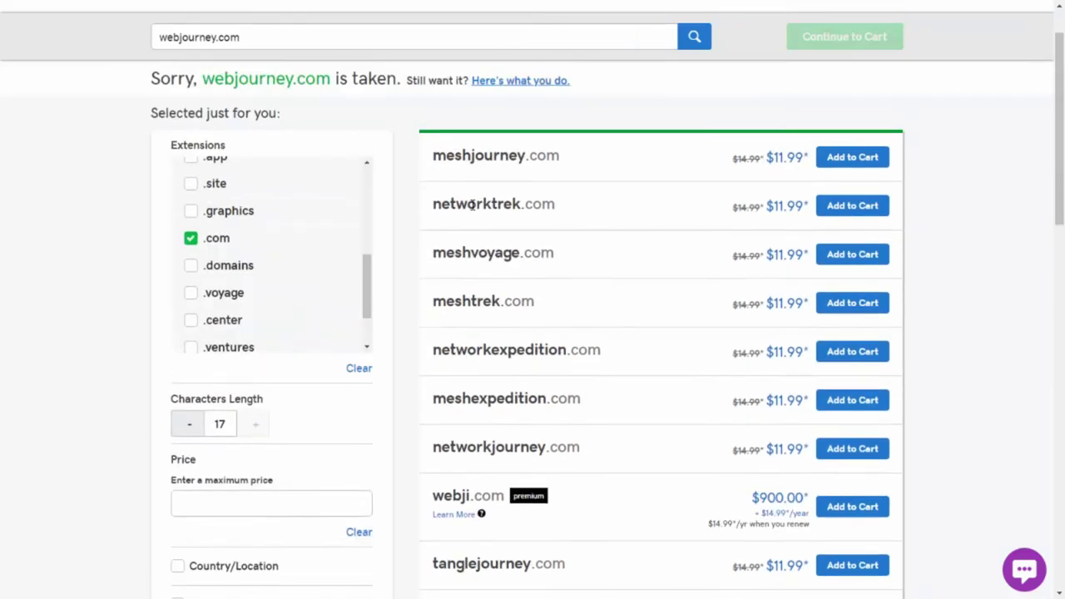
- Replace the searched name with iwebacademy.com and check its availability
scroll(472, 206, "up", 1)
left_click_drag(215, 106, 160, 104)
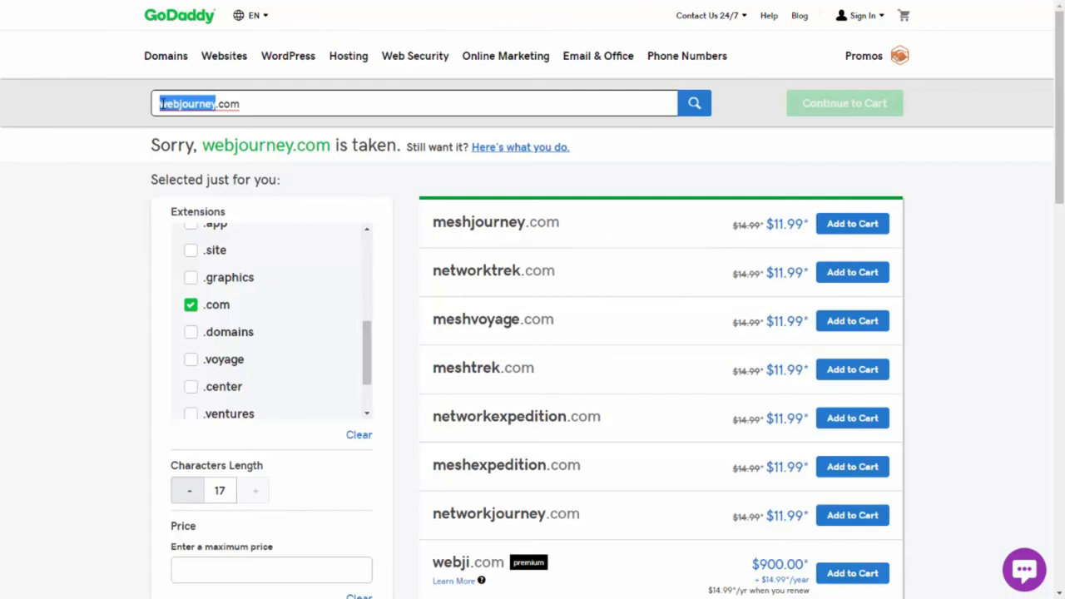
type("a")
key("BackSpace")
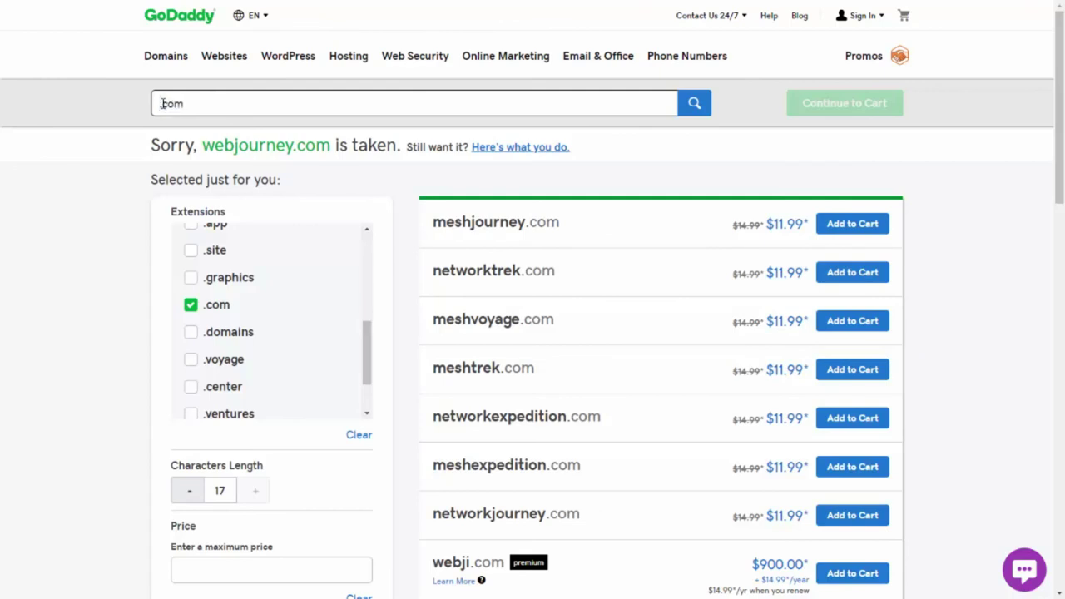
type("academy")
left_click(161, 104)
type("iweb")
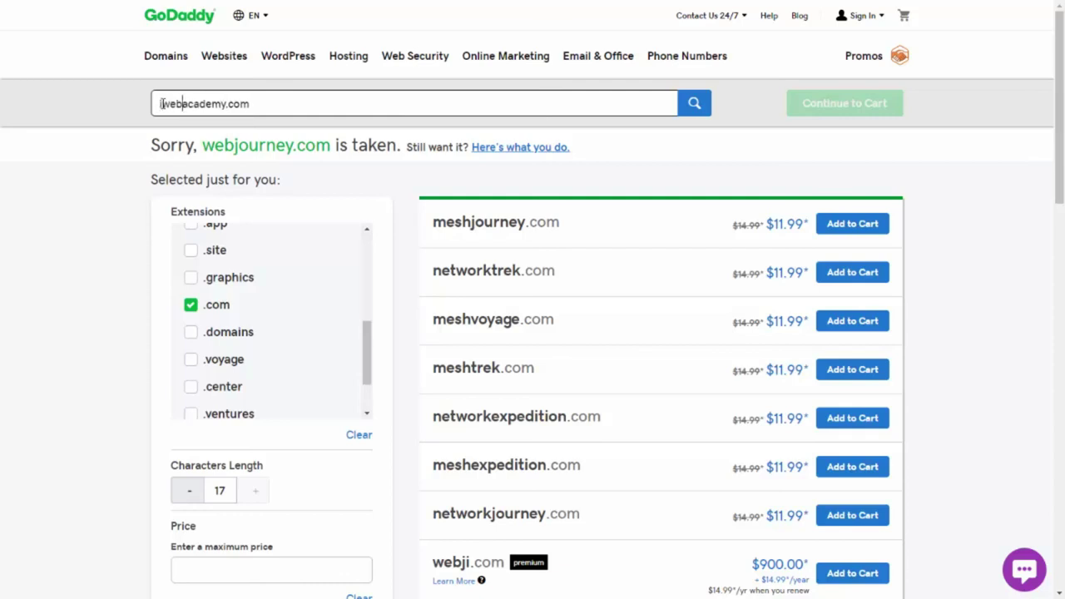
left_click(702, 105)
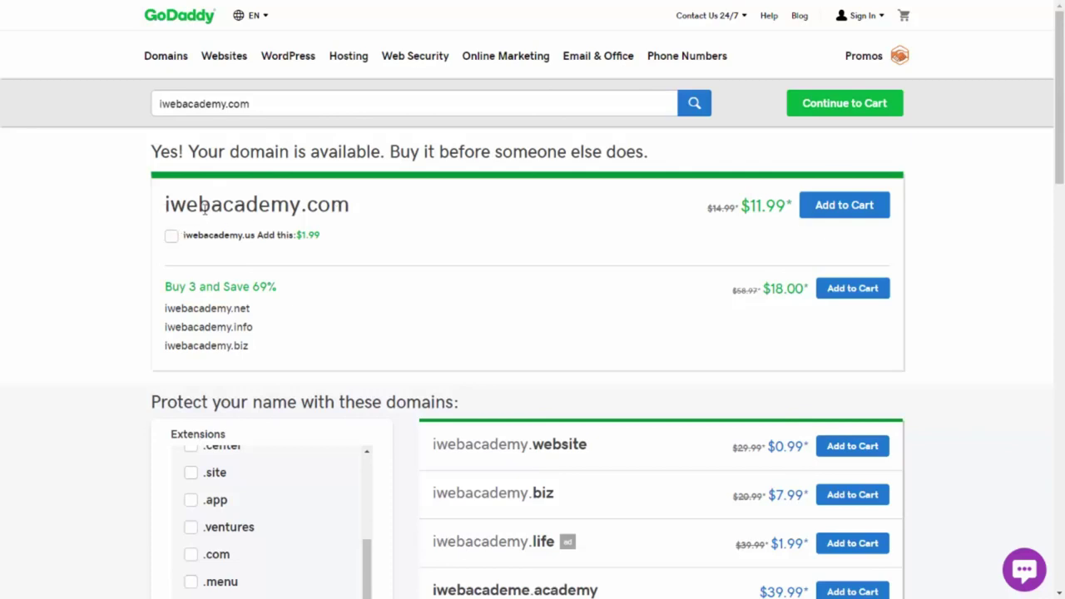
- Change the name's first letter to e and check the availability of ewebacademy.com
left_click(160, 107)
key("Delete")
type("e")
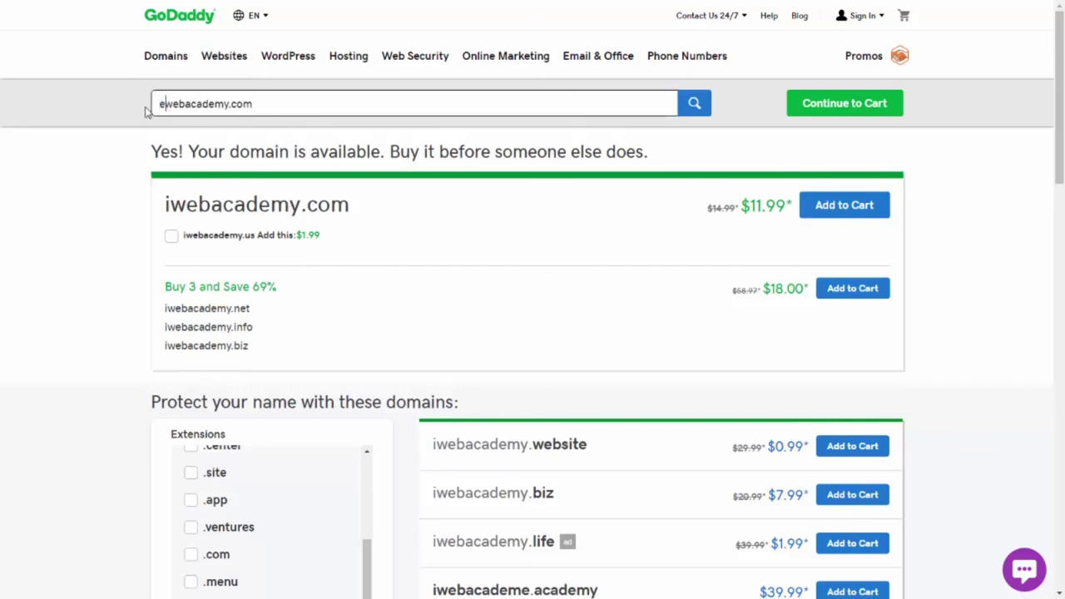
left_click(692, 111)
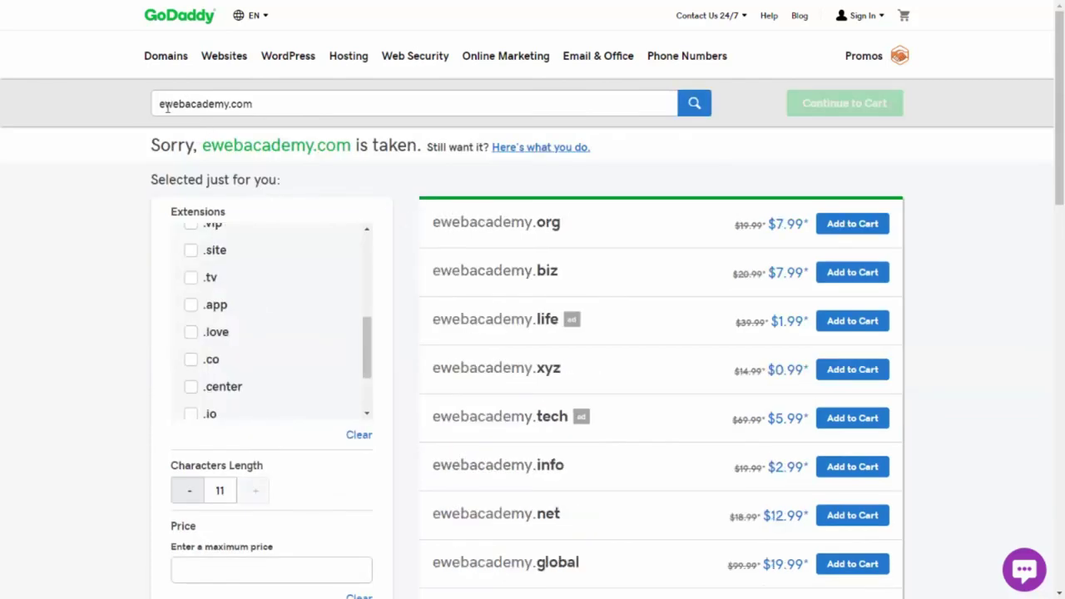
- Change the first letter back to i and search for iwebacademy.com again
left_click_drag(166, 108, 137, 109)
type("i")
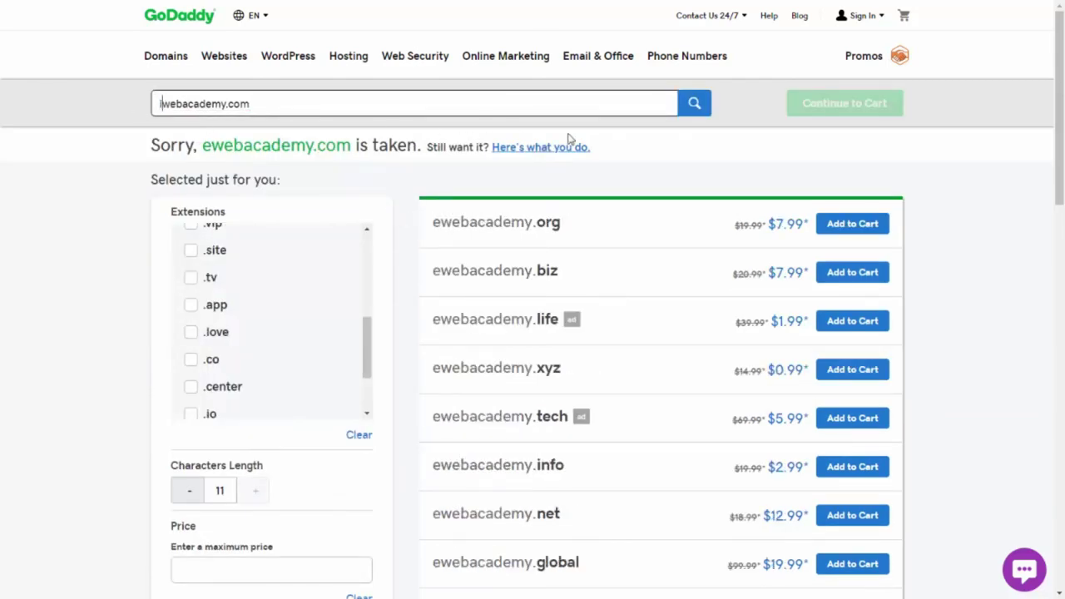
left_click(694, 105)
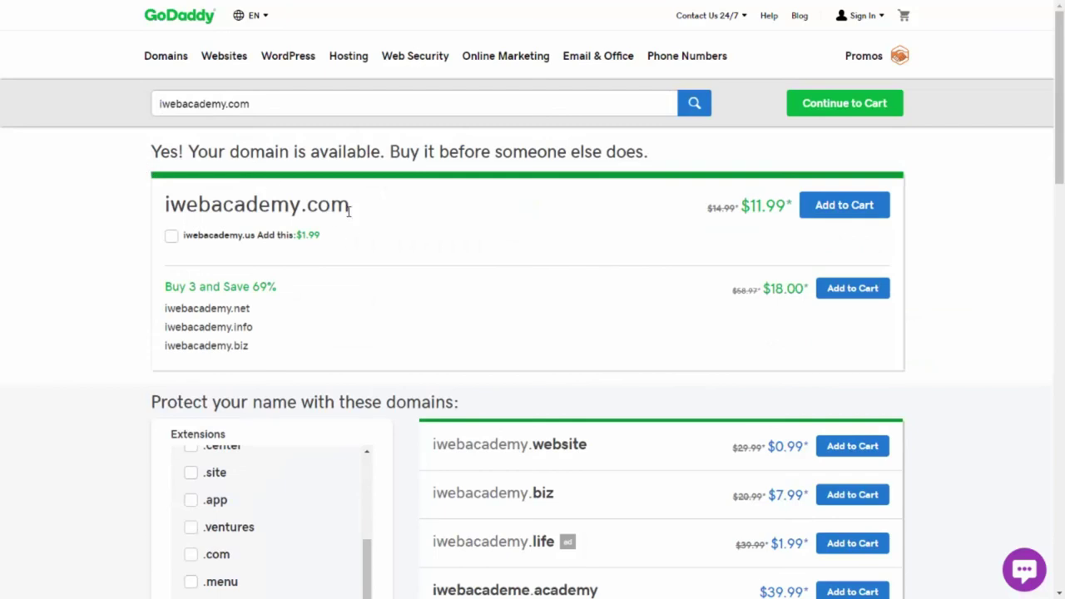
- Copy the domain name iwebacademy.com from the search result heading
left_click_drag(350, 208, 158, 205)
right_click(177, 202)
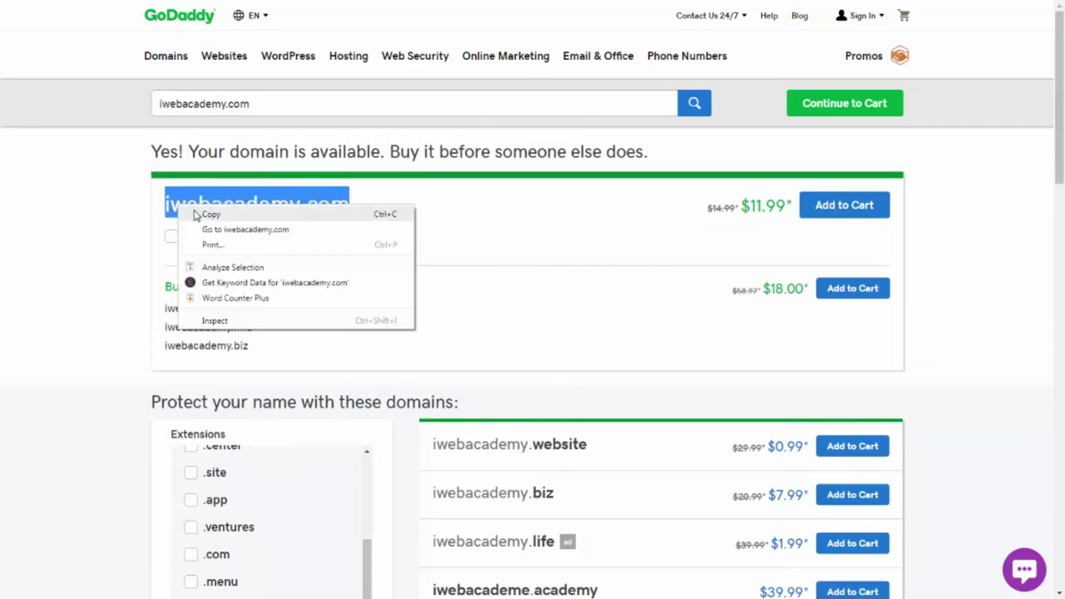
left_click(194, 213)
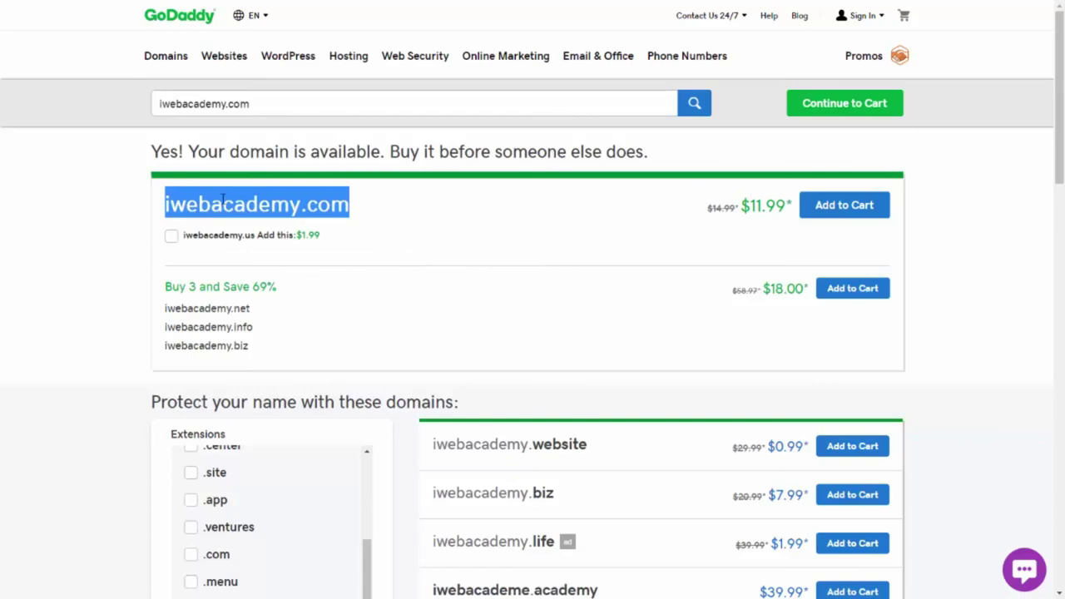
scroll(505, 310, "down", 4)
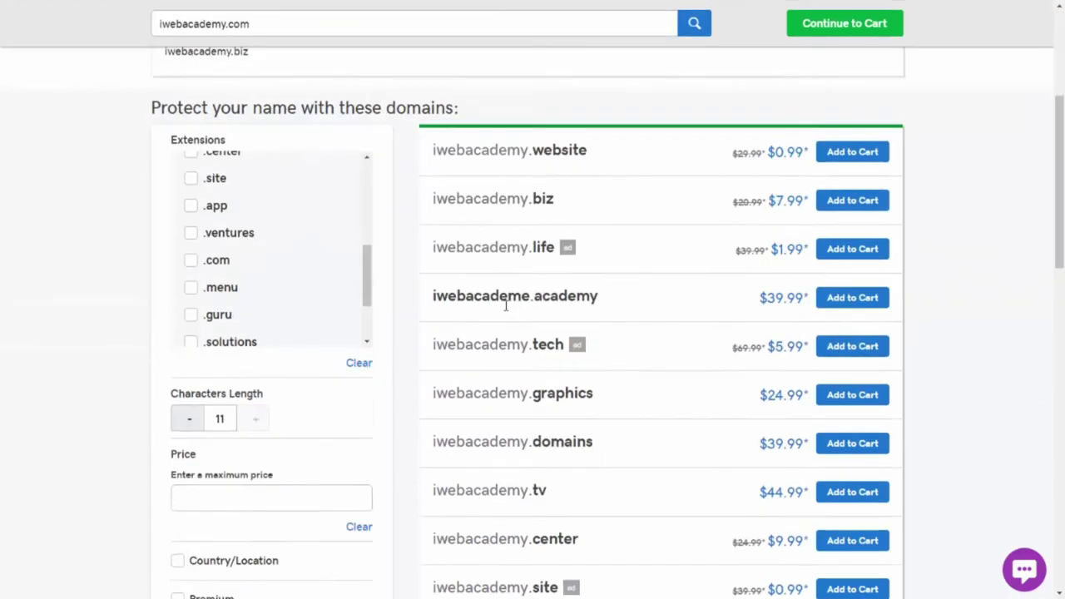
scroll(504, 310, "up", 4)
- Search Google for namecheap in a new tab and open the official namecheap.com site from the results
key("ctrl+t")
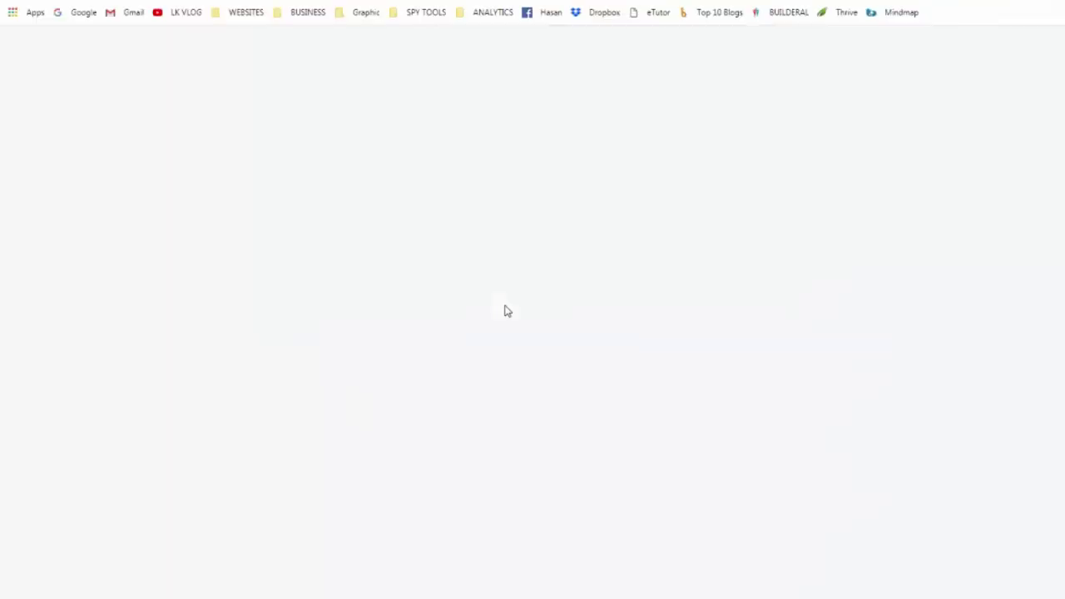
left_click(73, 17)
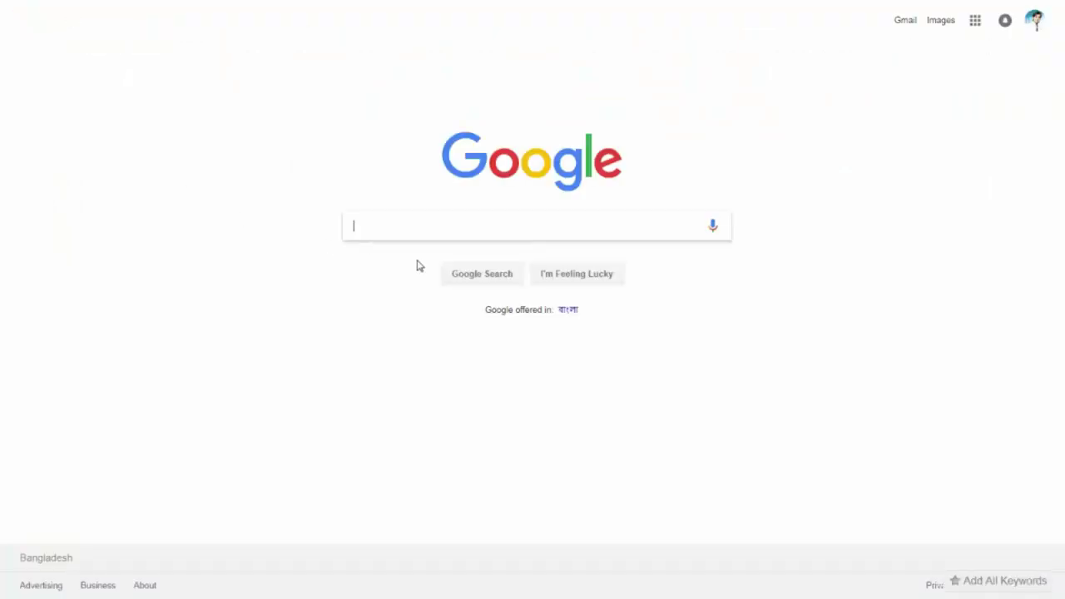
type("namecheap")
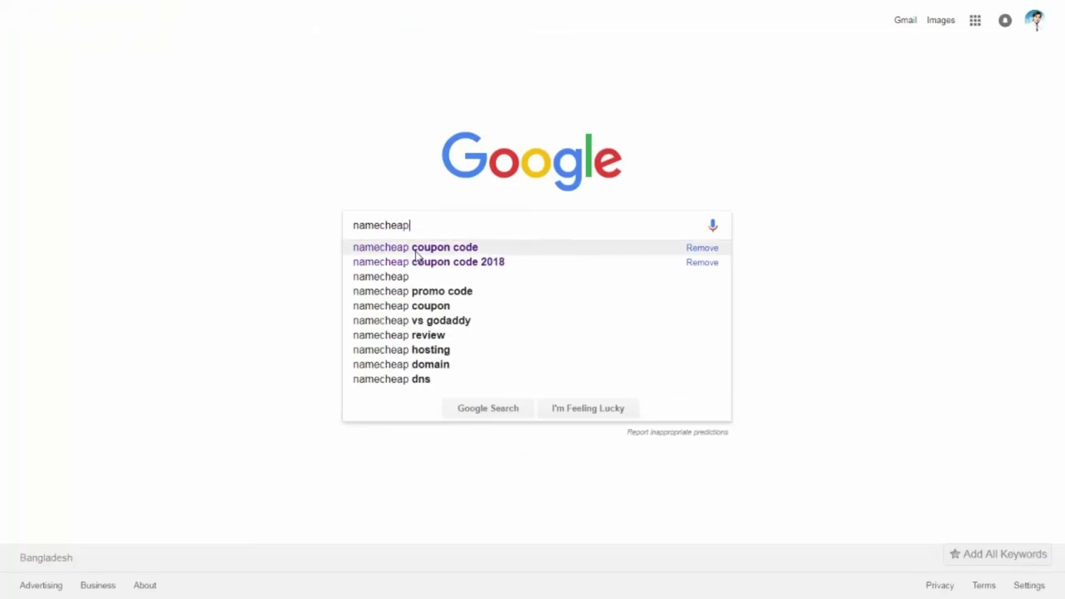
key("Return")
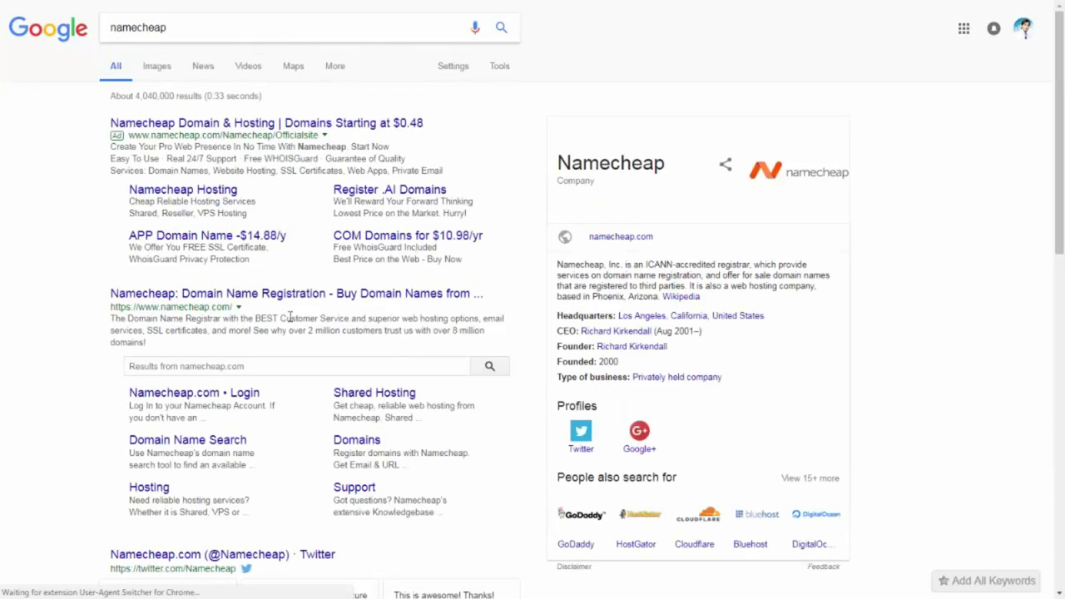
scroll(287, 321, "down", 1)
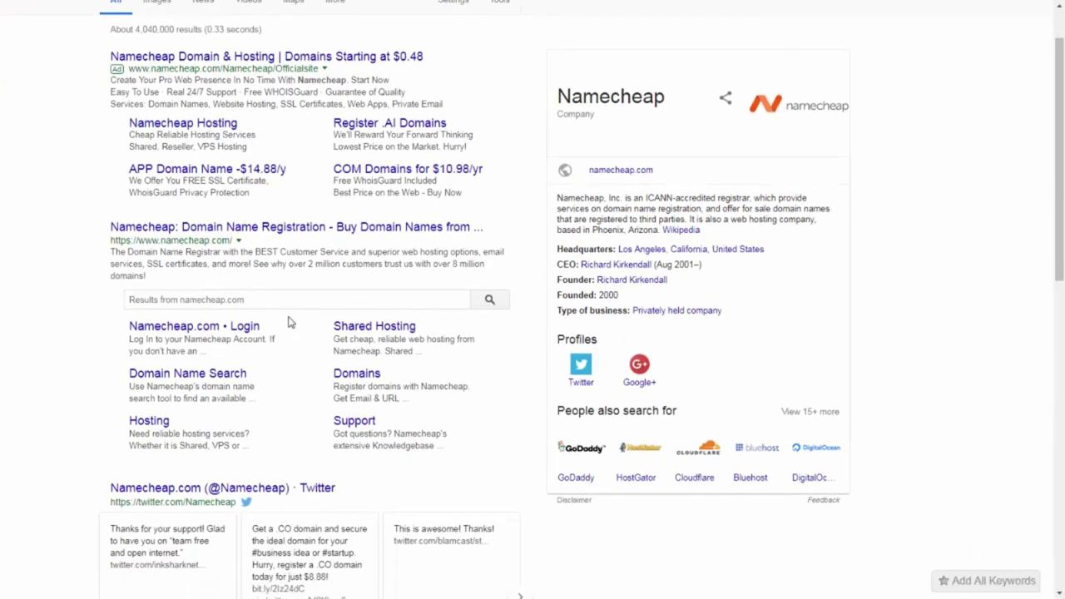
left_click(206, 230)
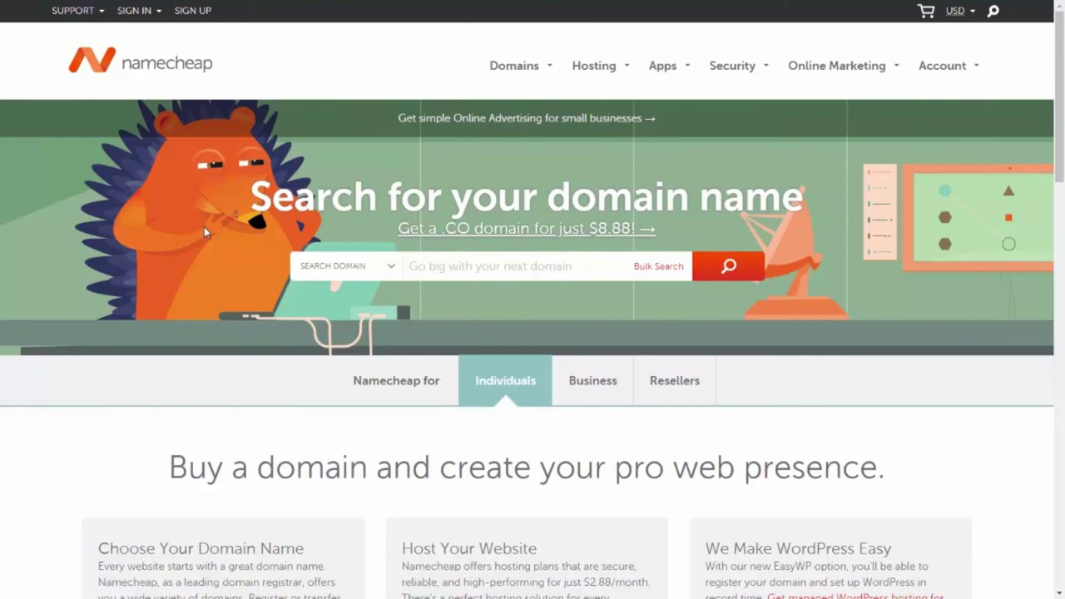
- Search Google for bluehost in another new tab
key("ctrl+t")
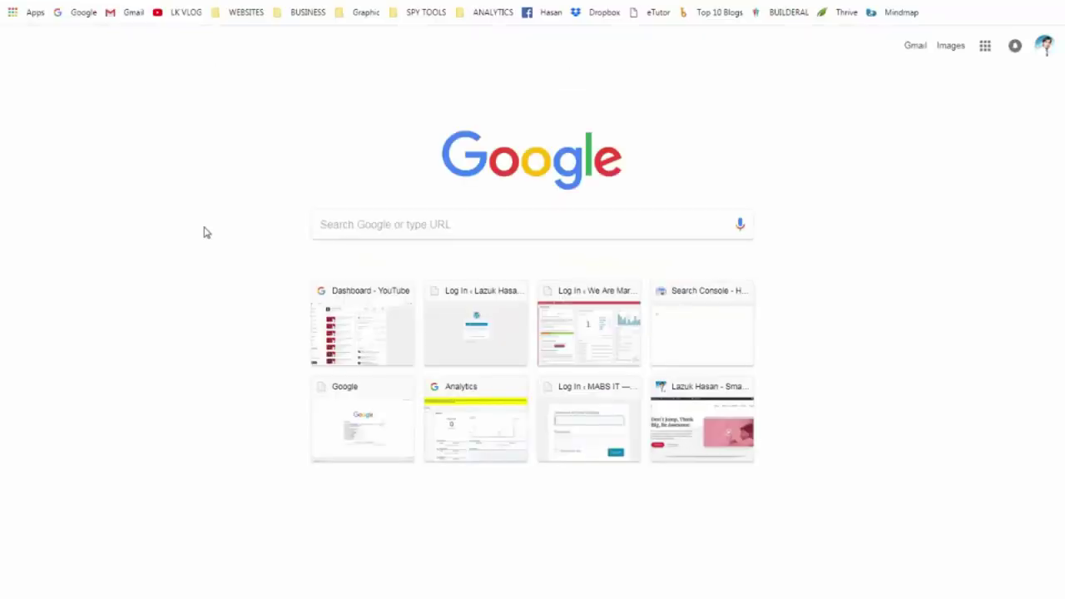
left_click(86, 12)
left_click(417, 232)
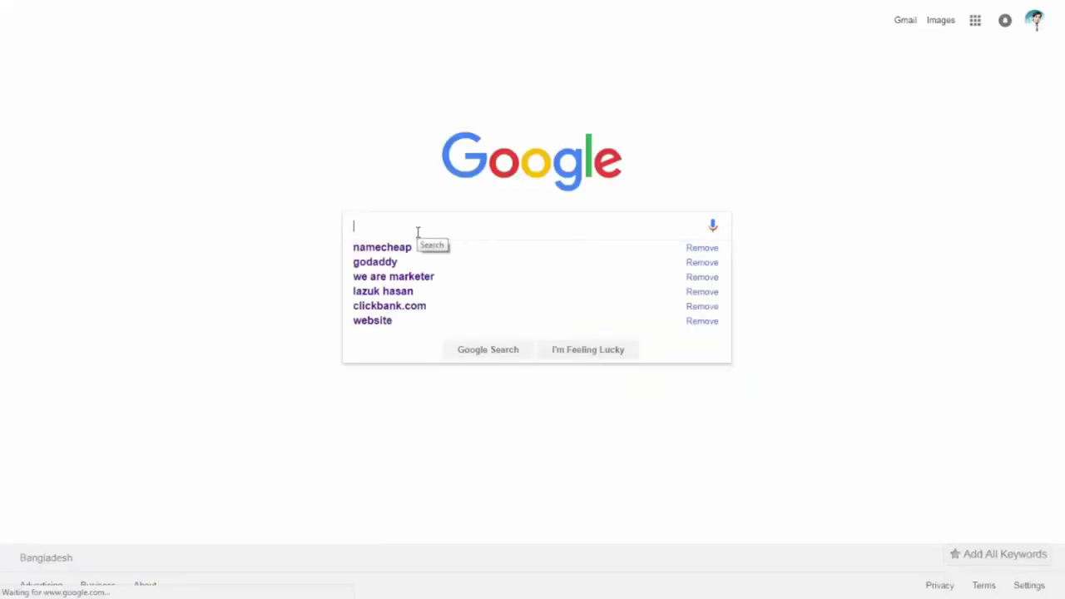
type("bluehost")
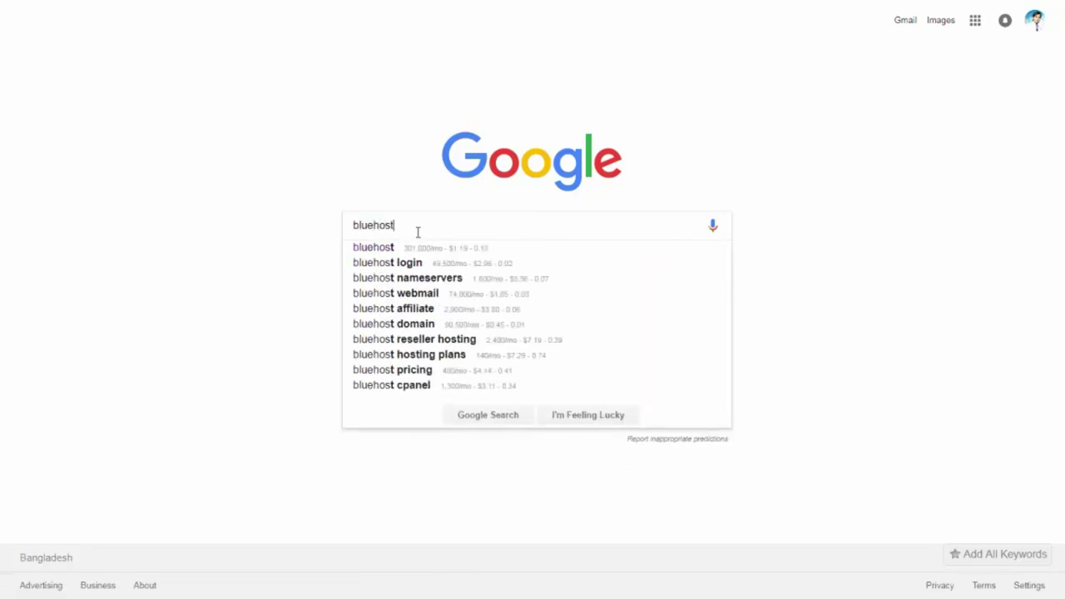
key("Return")
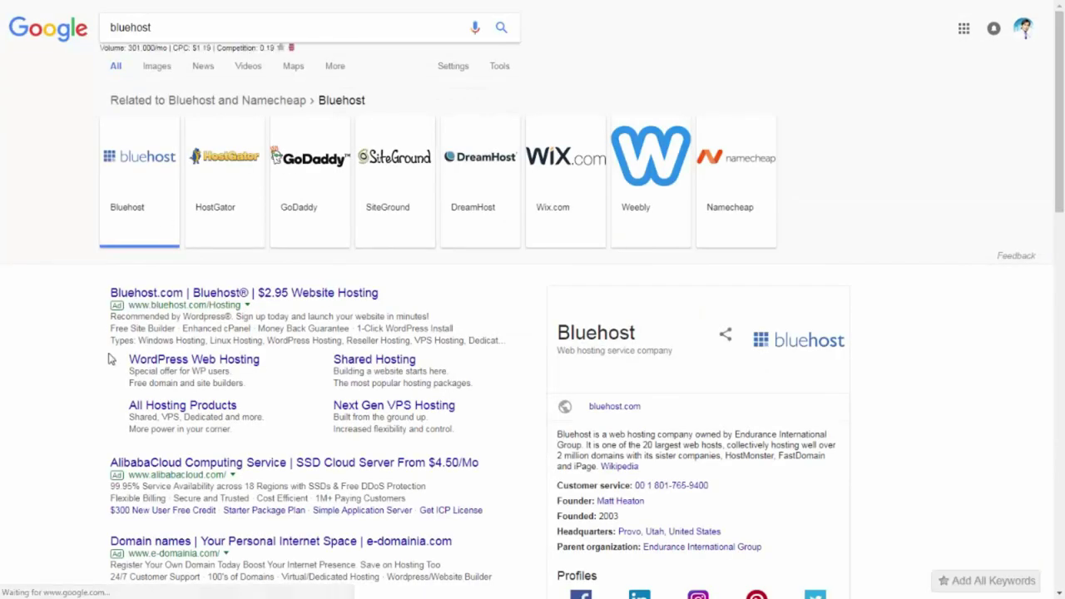
scroll(108, 358, "down", 5)
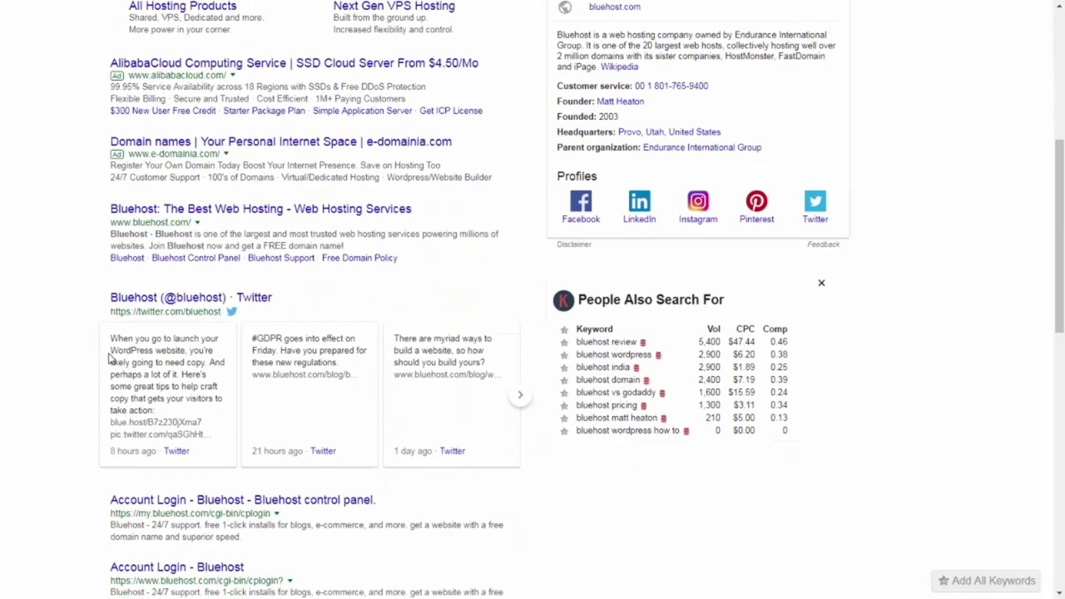
scroll(104, 362, "down", 2)
scroll(71, 378, "down", 1)
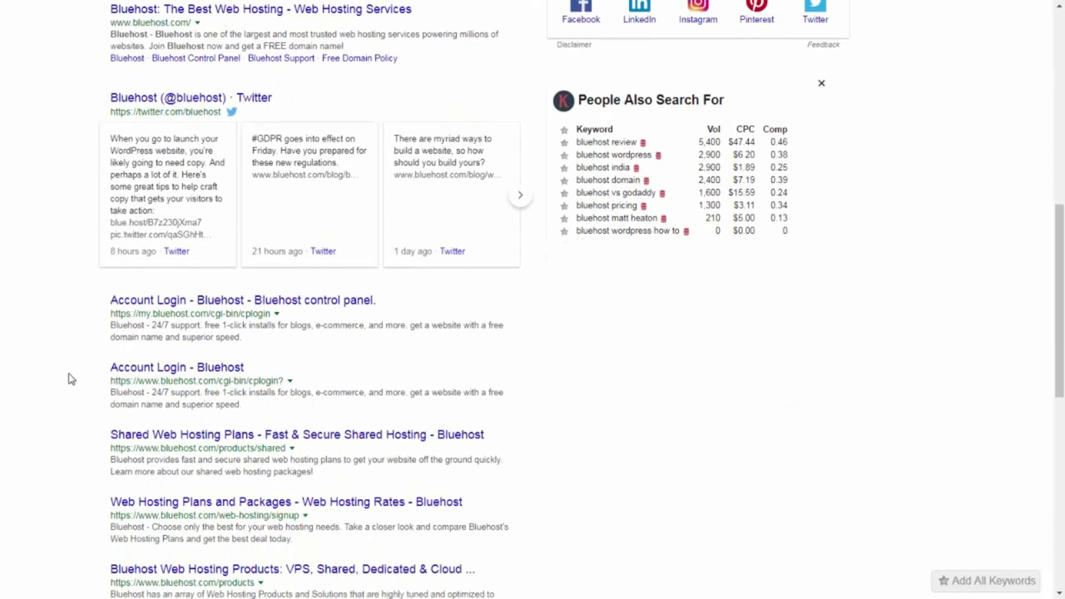
scroll(71, 379, "down", 1)
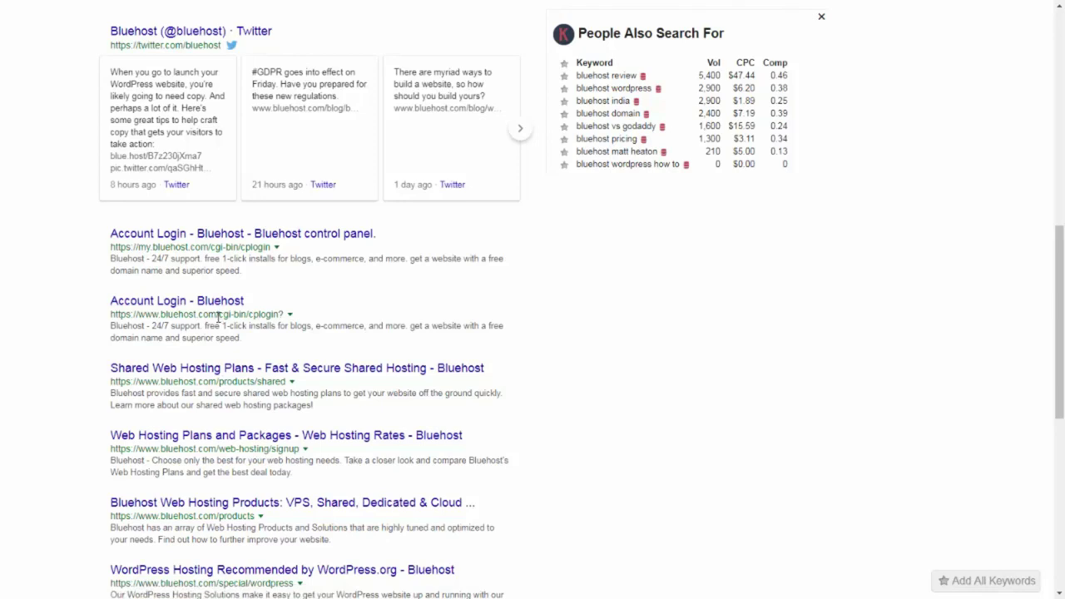
left_click_drag(219, 316, 110, 315)
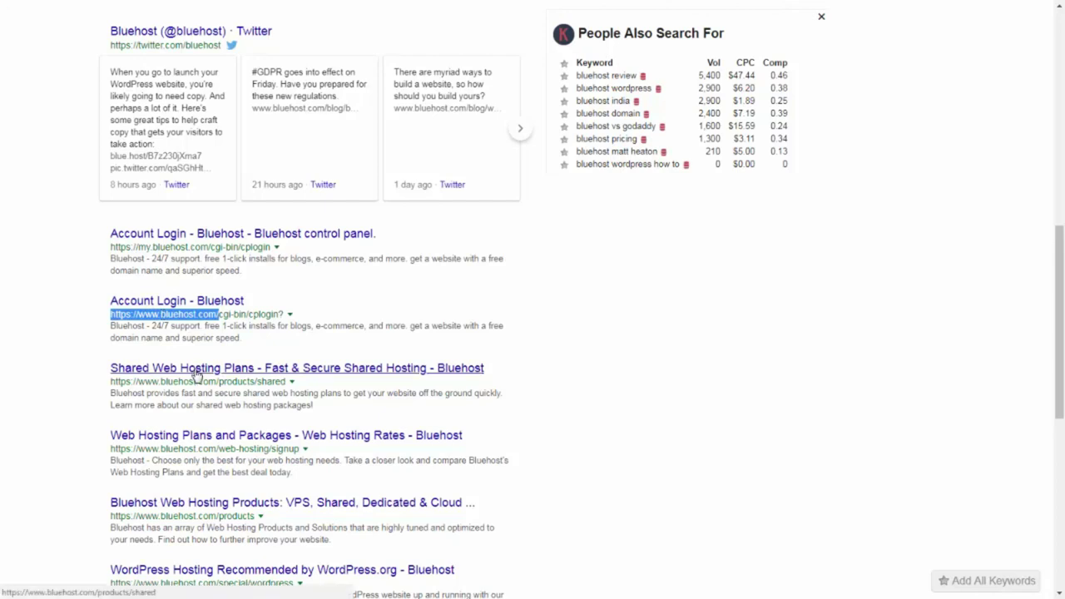
right_click(177, 314)
left_click(215, 339)
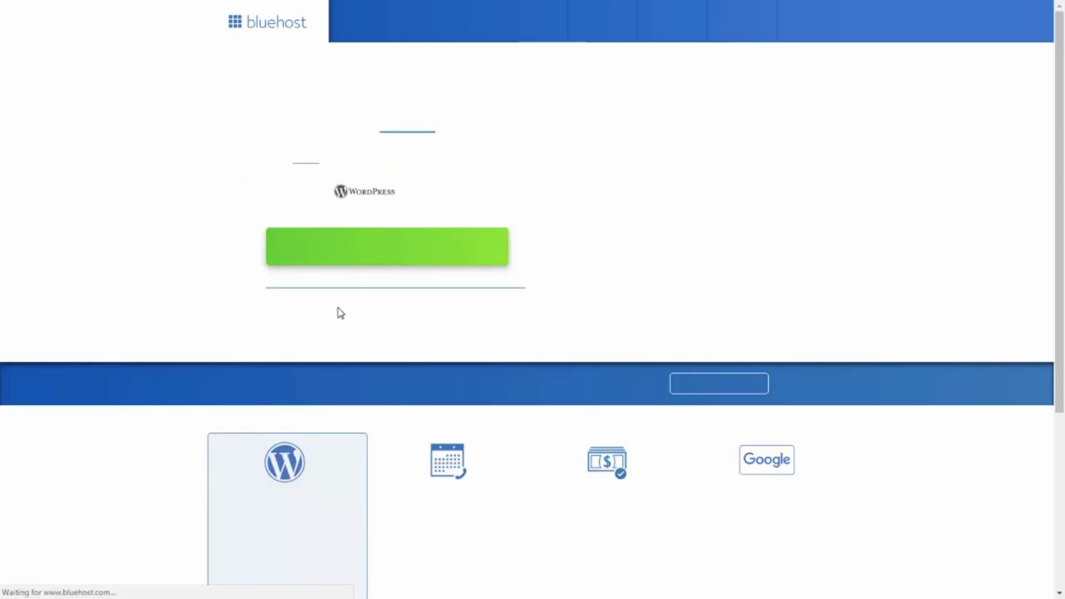
- Look over the web hosting offer and included features on the Bluehost home page
scroll(376, 362, "down", 5)
scroll(376, 362, "up", 5)
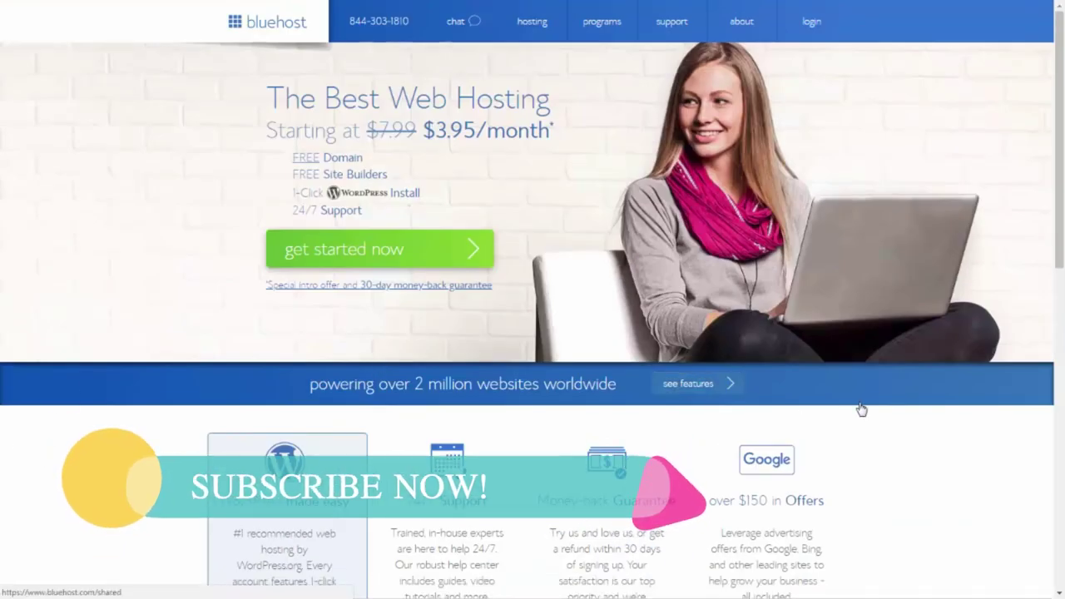
scroll(862, 408, "down", 1)
scroll(862, 409, "up", 1)
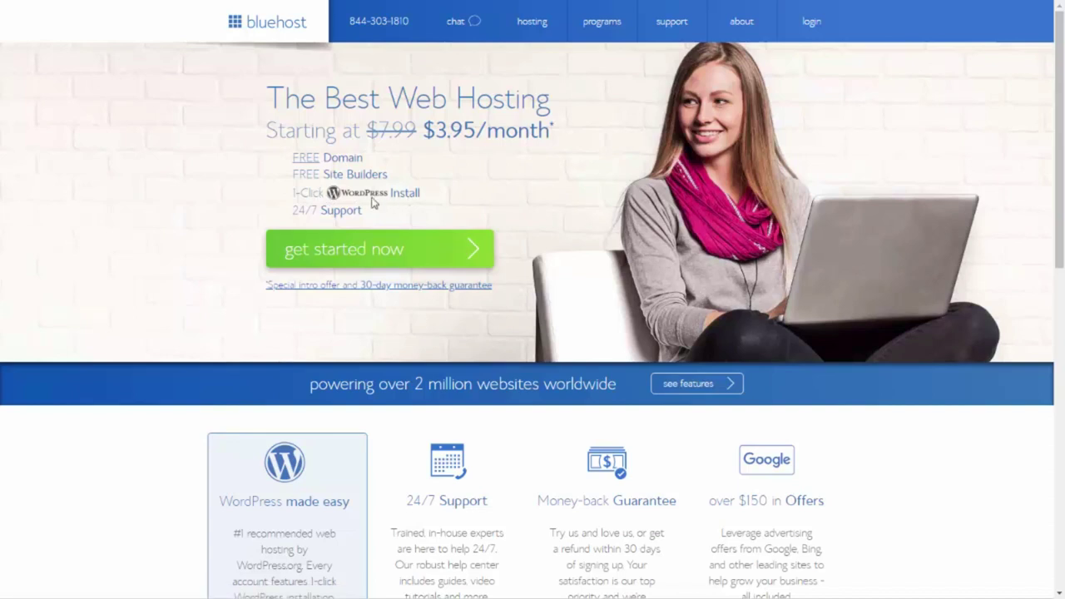
scroll(751, 288, "down", 1)
scroll(751, 288, "up", 1)
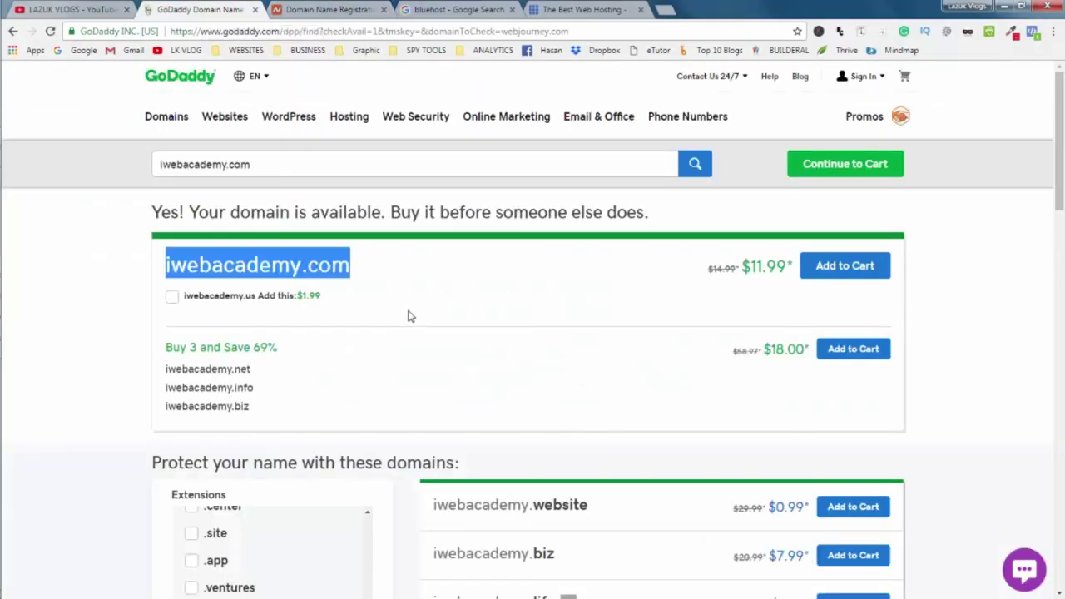
- Switch to the open Namecheap page in full screen and search for the copied domain iwebacademy.com
left_click(337, 10)
key("F11")
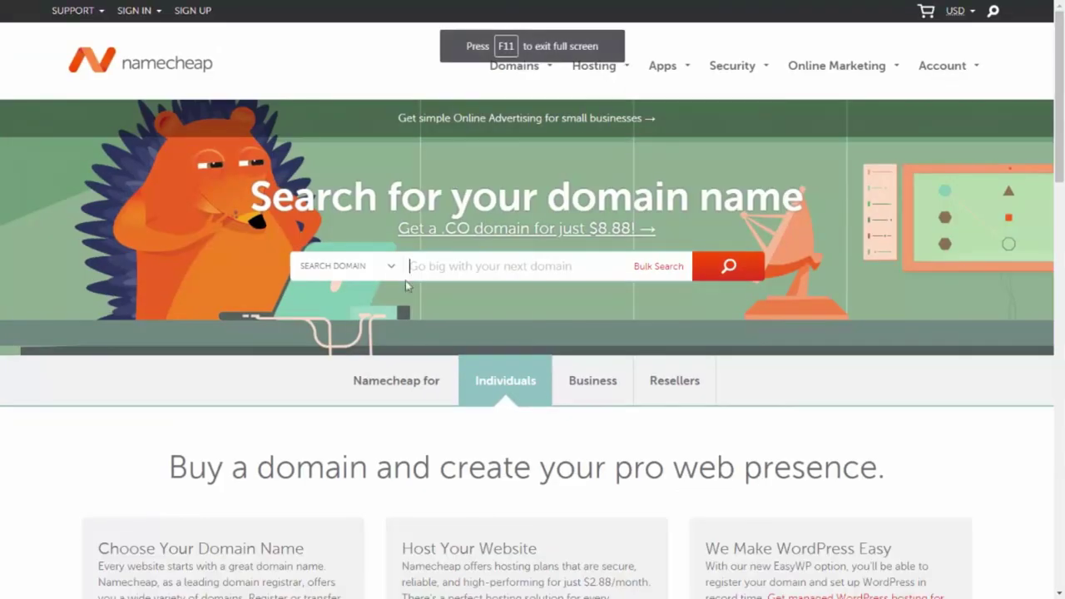
left_click(409, 274)
key("ctrl+v")
left_click(727, 268)
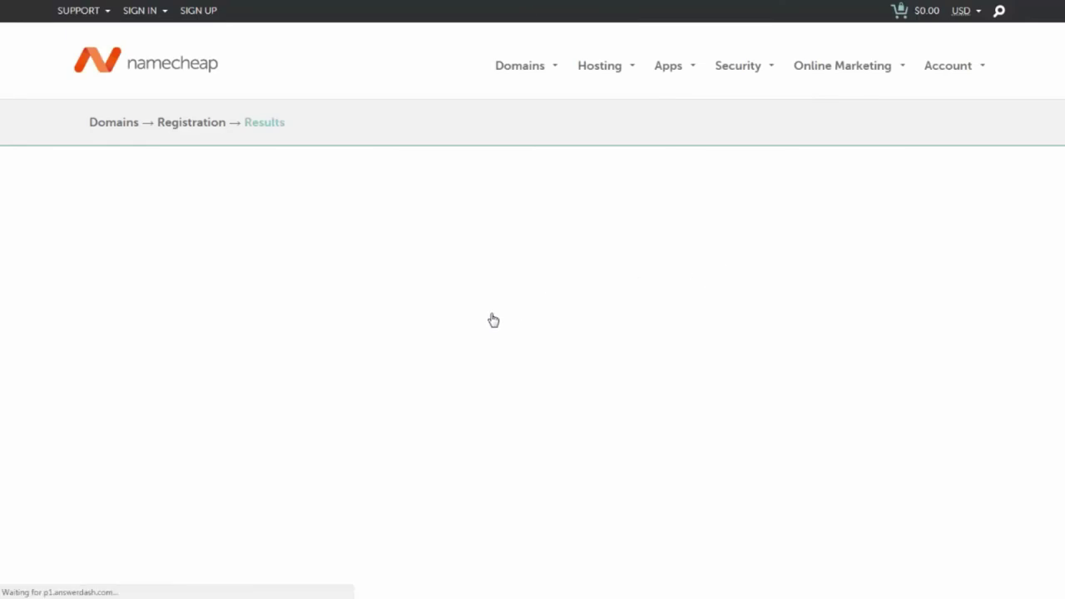
- Add iwebacademy.com to the Namecheap cart and view the shopping cart
scroll(341, 316, "down", 1)
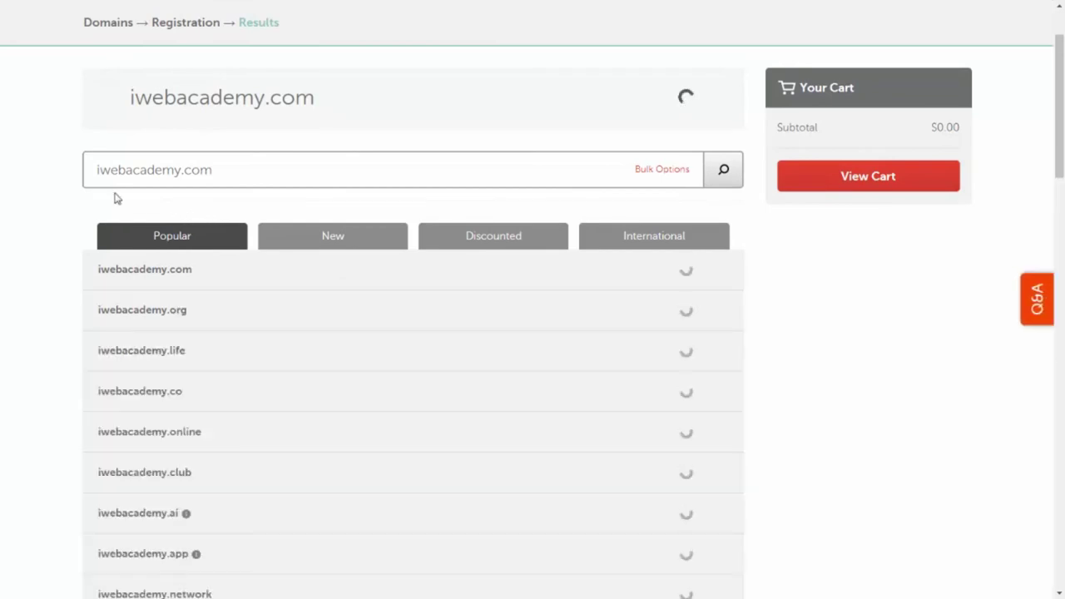
scroll(42, 229, "up", 1)
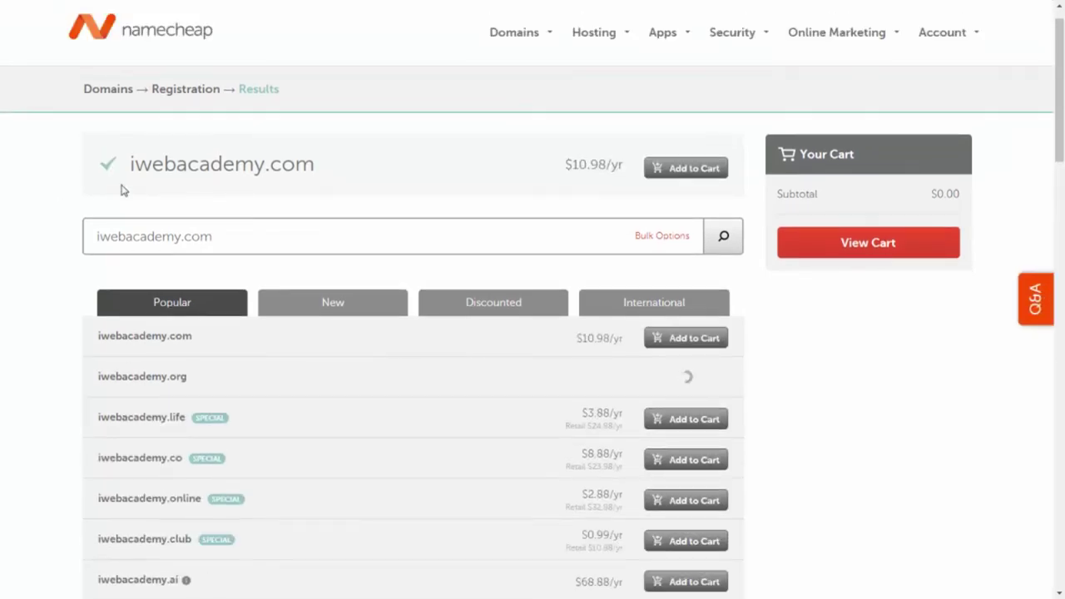
left_click(693, 169)
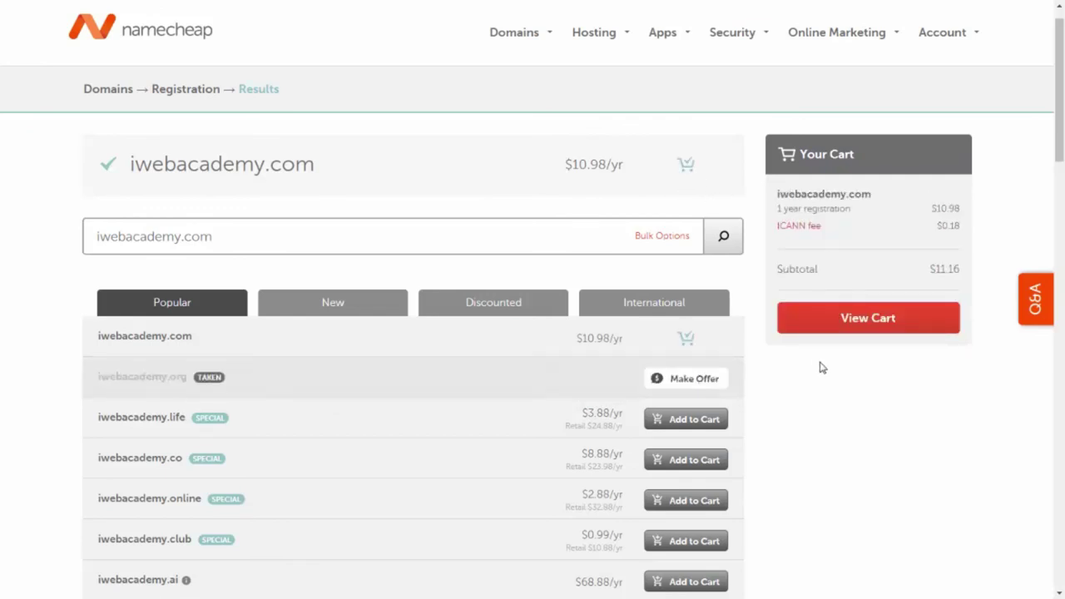
left_click(868, 325)
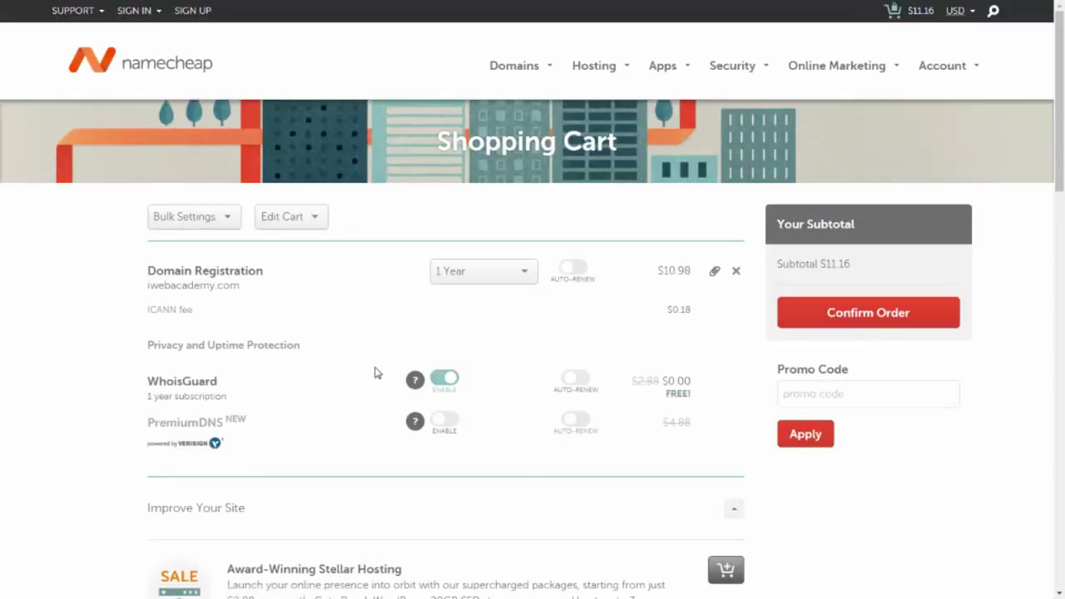
- Review the registration period choices for iwebacademy.com in the cart and turn on auto-renew for the domain registration
scroll(375, 373, "down", 1)
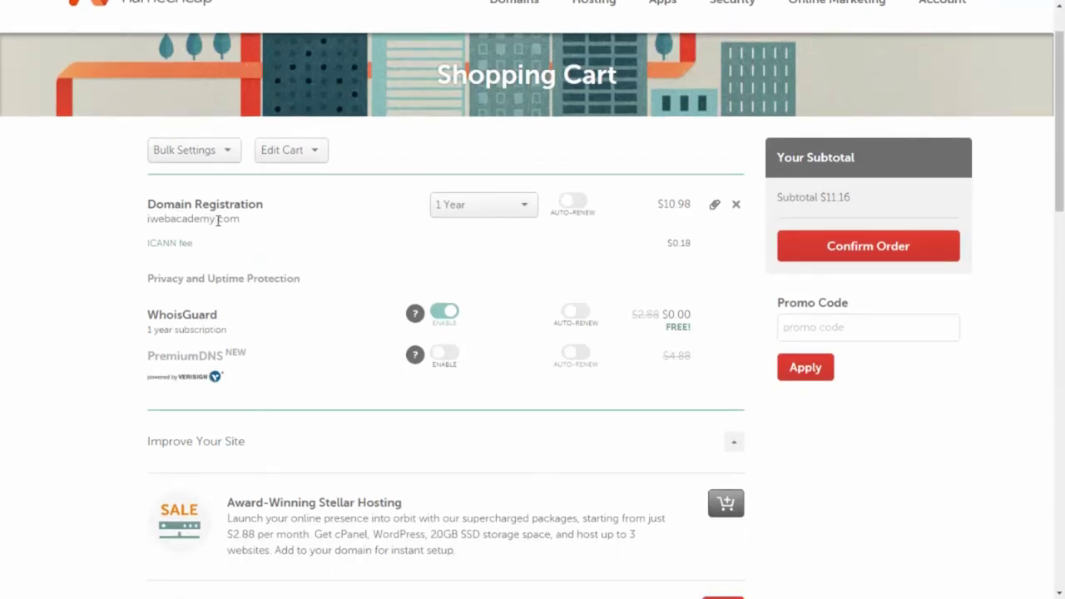
left_click(474, 208)
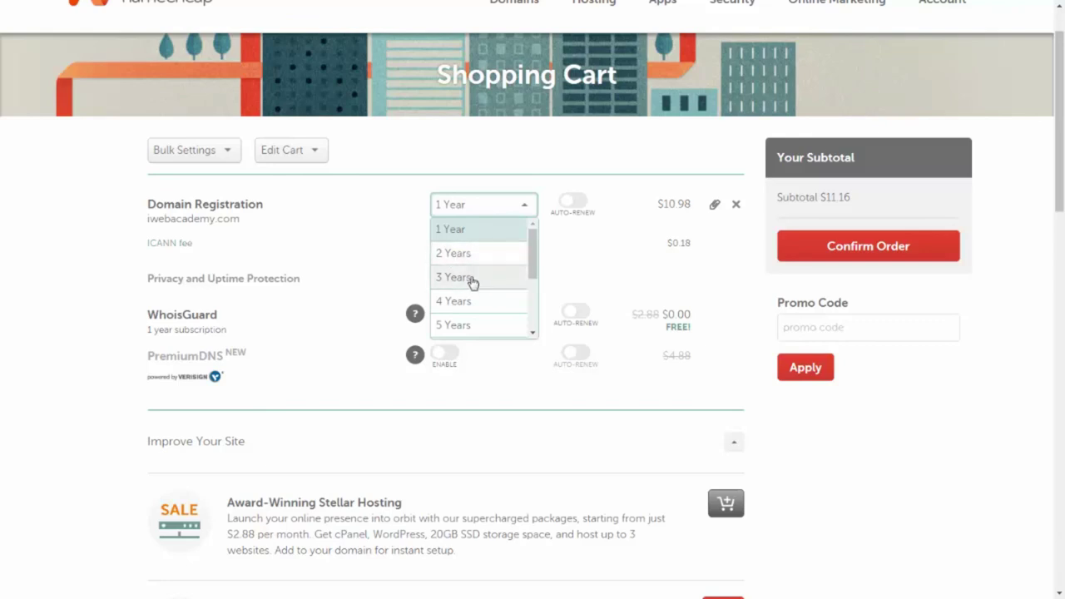
scroll(488, 292, "down", 1)
scroll(488, 292, "down", 2)
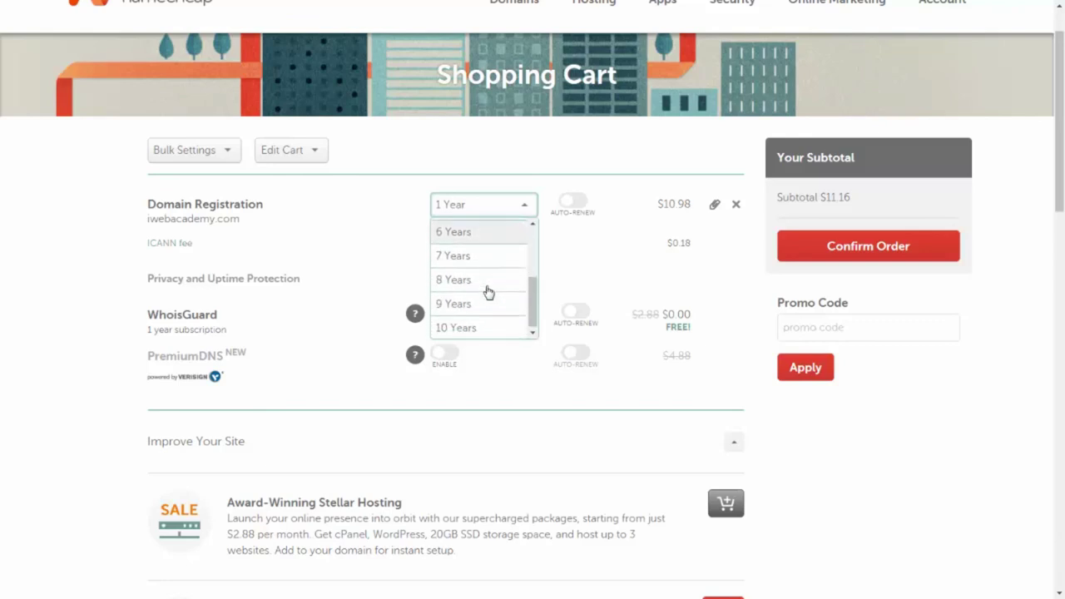
scroll(484, 331, "up", 3)
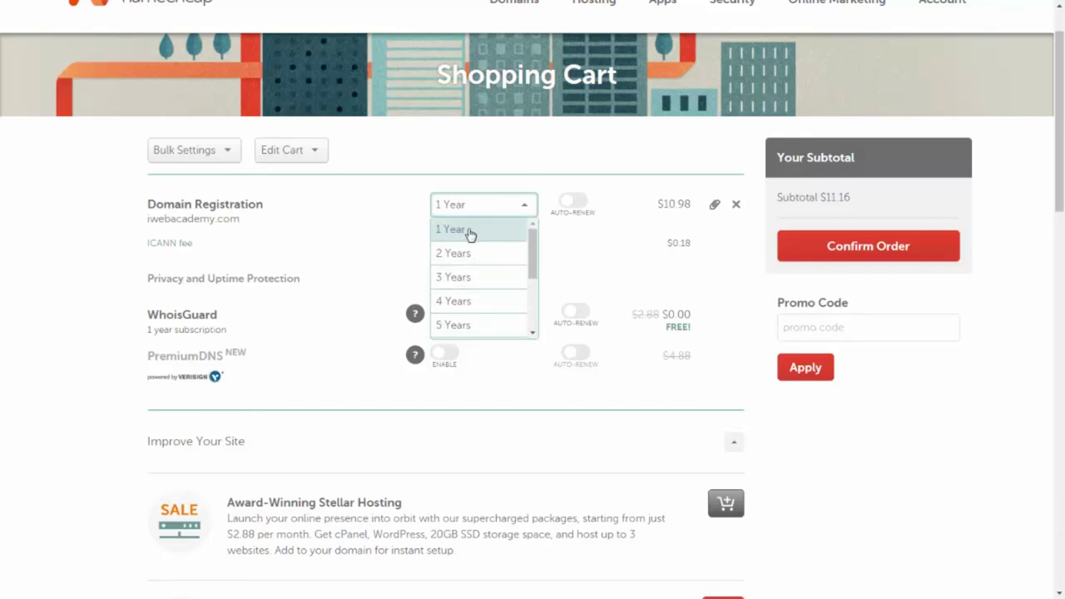
left_click(394, 239)
left_click(470, 211)
left_click(408, 236)
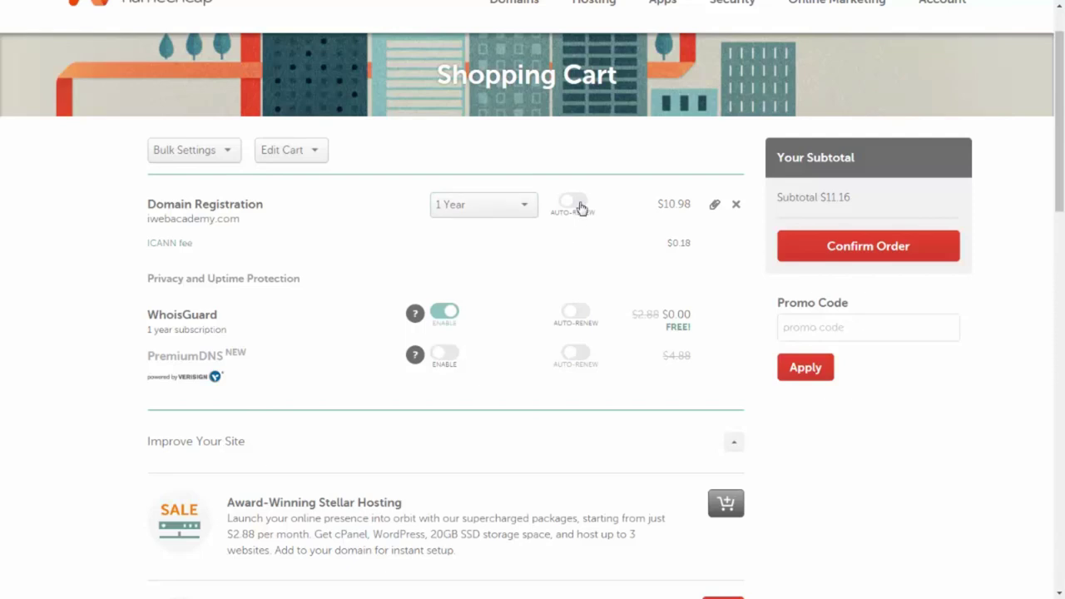
left_click(576, 204)
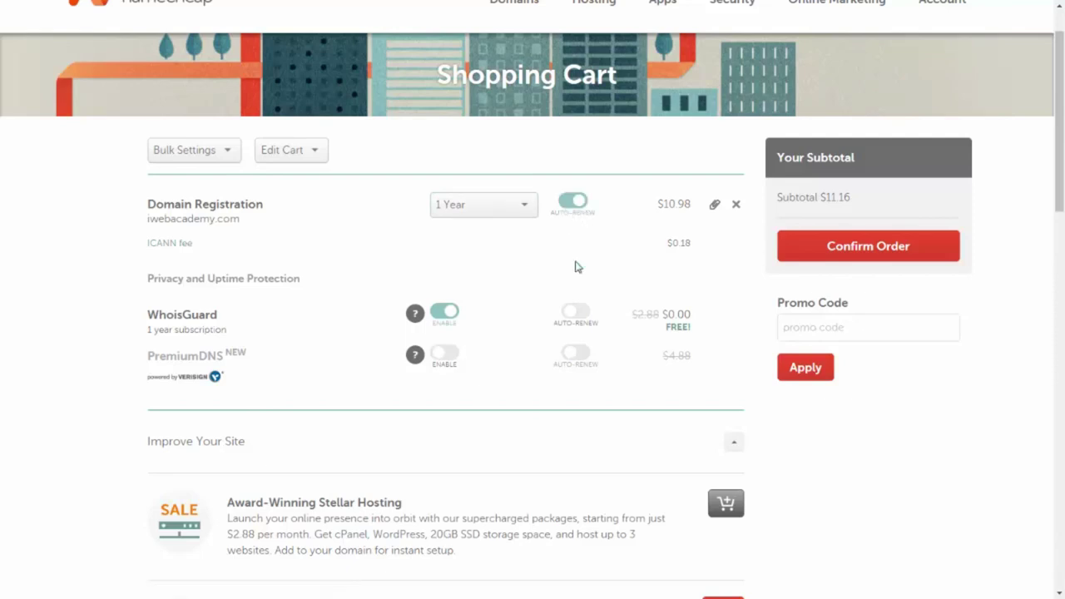
- Examine the WhoisGuard and PremiumDNS prices under Privacy and Uptime Protection in the cart
scroll(576, 266, "down", 3)
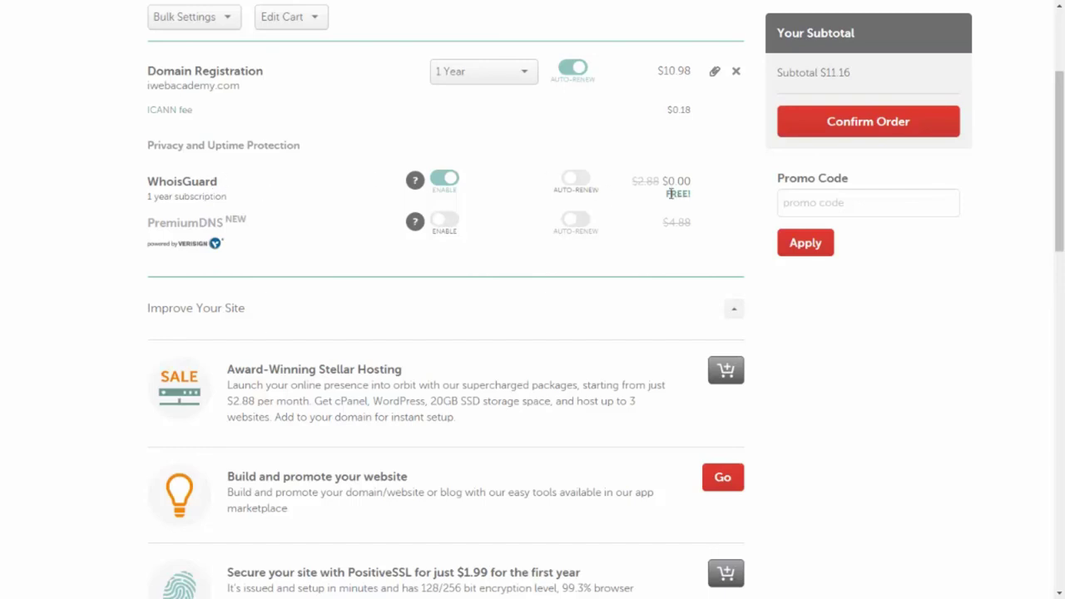
left_click_drag(638, 181, 661, 182)
left_click_drag(667, 193, 692, 194)
left_click(463, 192)
scroll(495, 236, "down", 1)
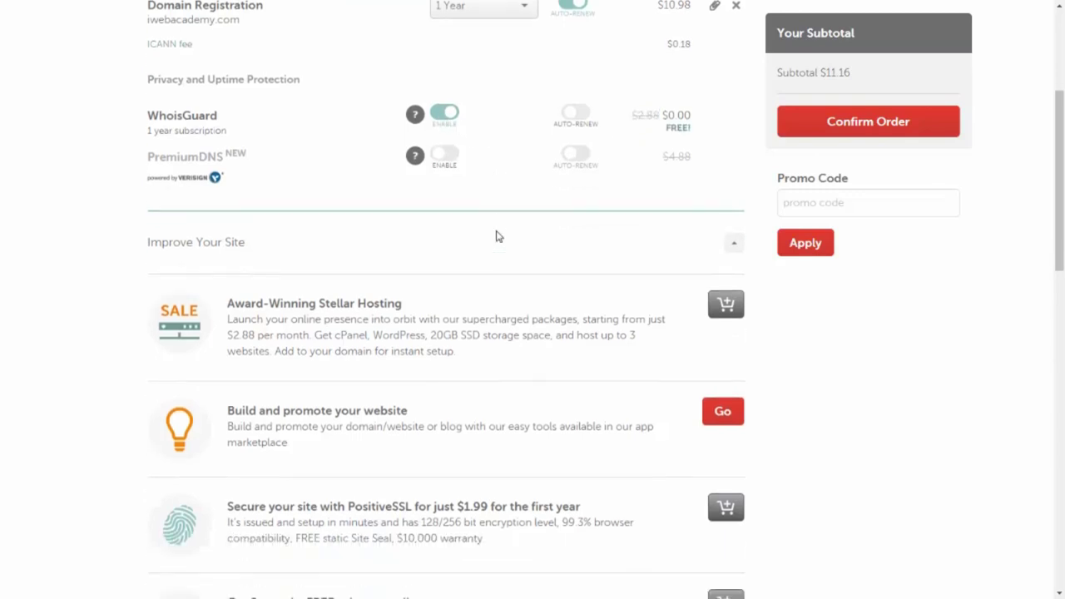
double_click(674, 127)
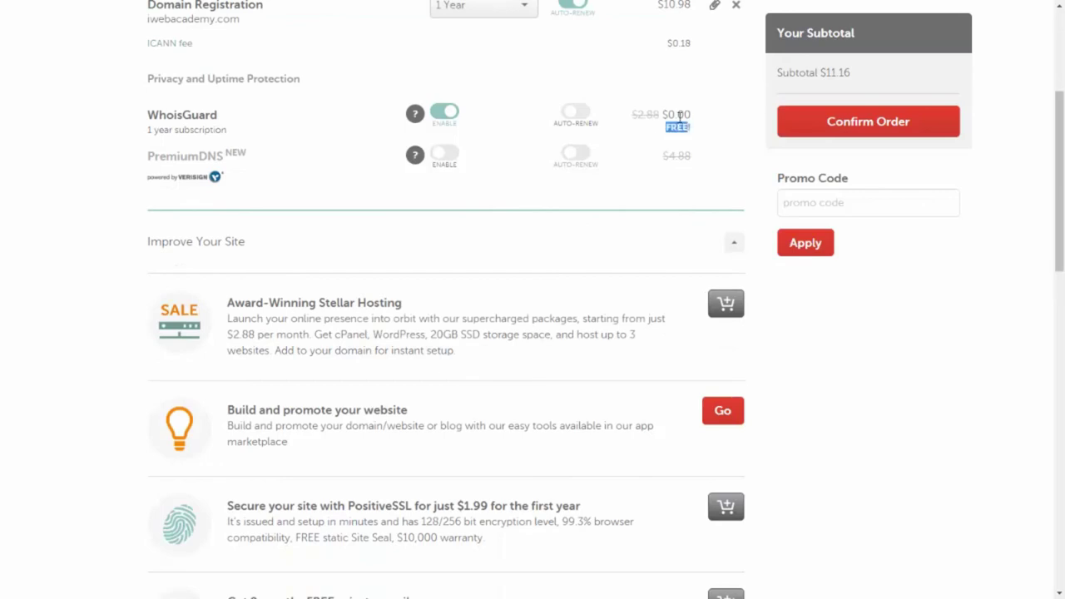
double_click(650, 116)
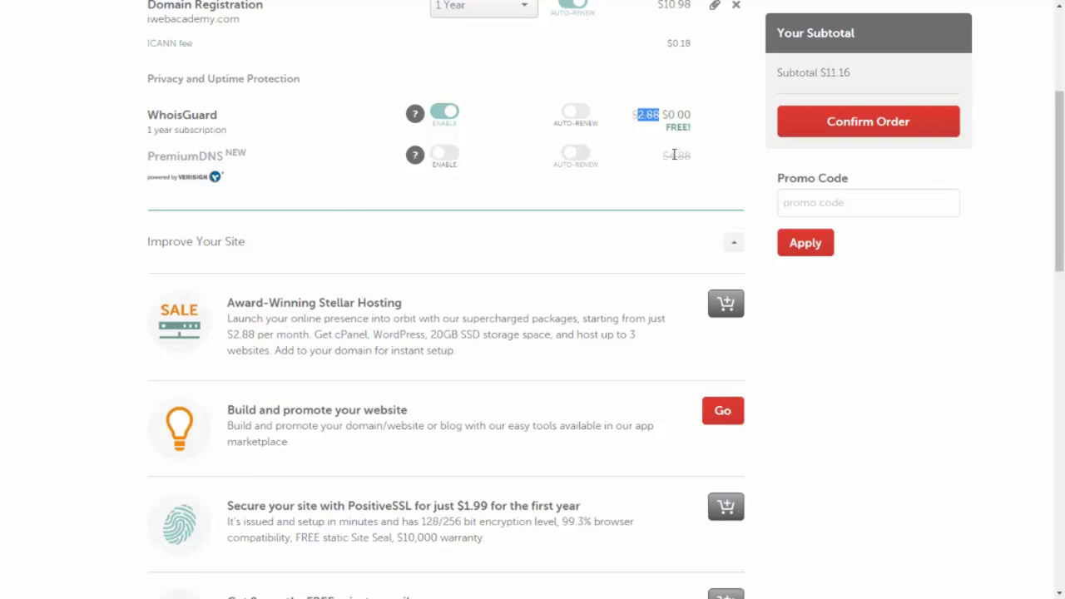
left_click_drag(674, 156, 691, 156)
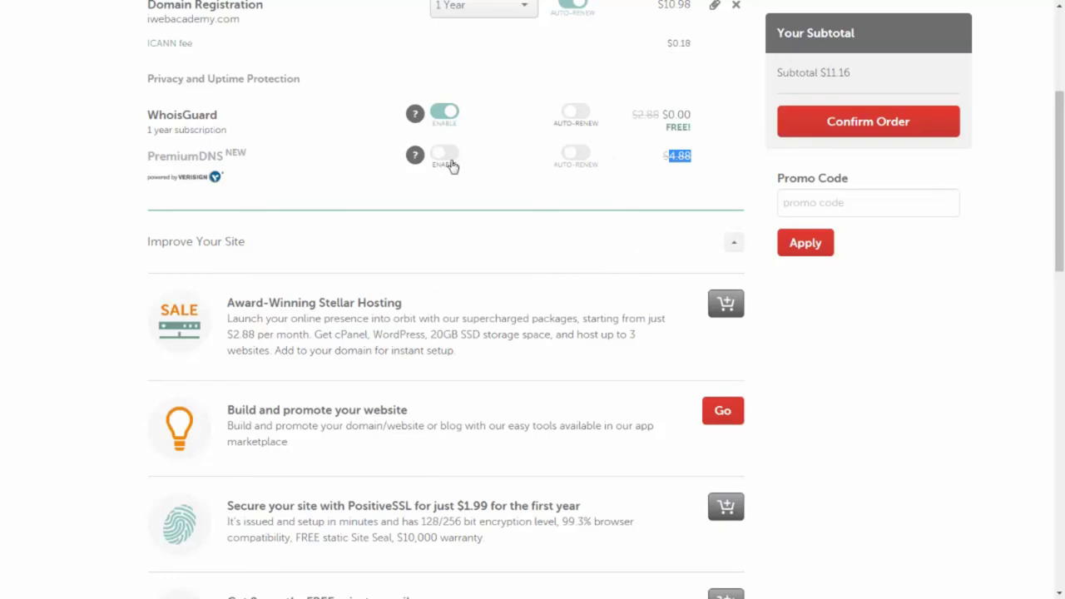
- Review the add-ons offered under Improve Your Site in the cart and confirm the order
scroll(452, 165, "down", 4)
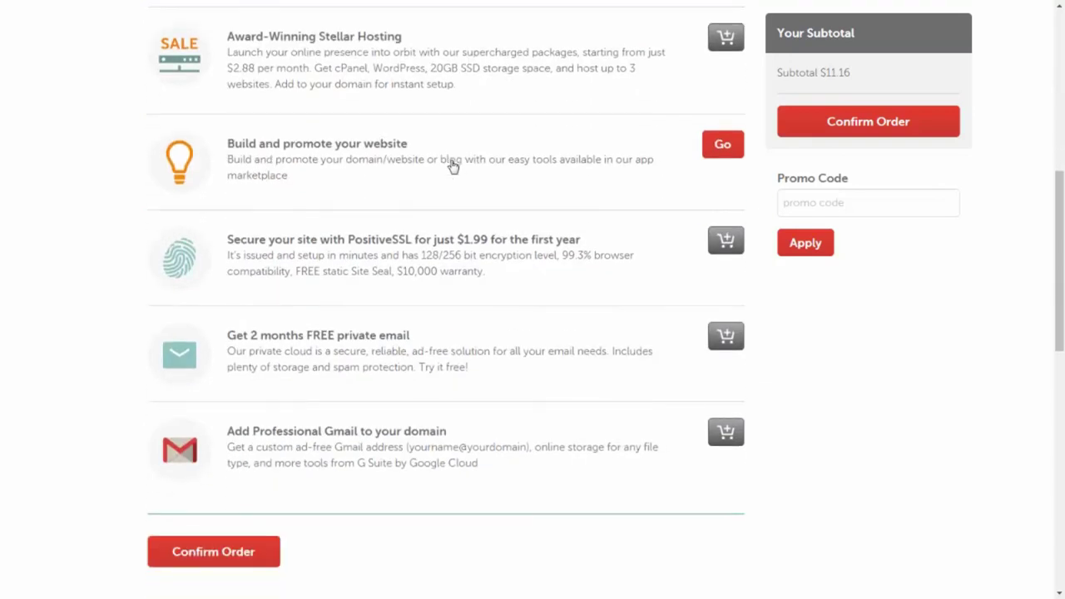
scroll(452, 160, "up", 4)
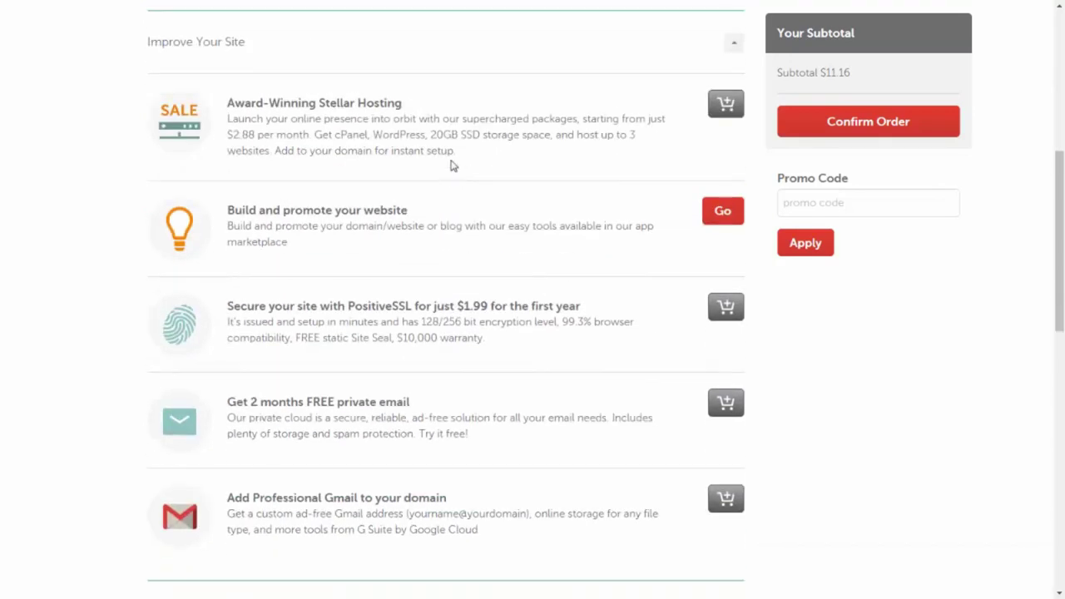
scroll(420, 307, "down", 4)
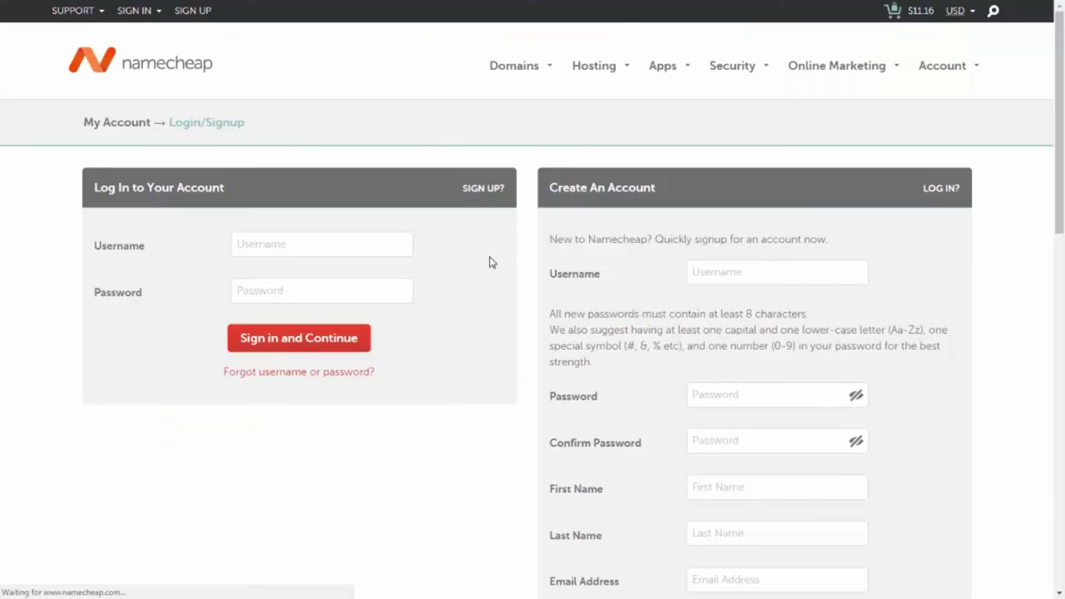
- Examine the fields of the log-in and account creation forms on the Namecheap checkout page
scroll(486, 254, "down", 3)
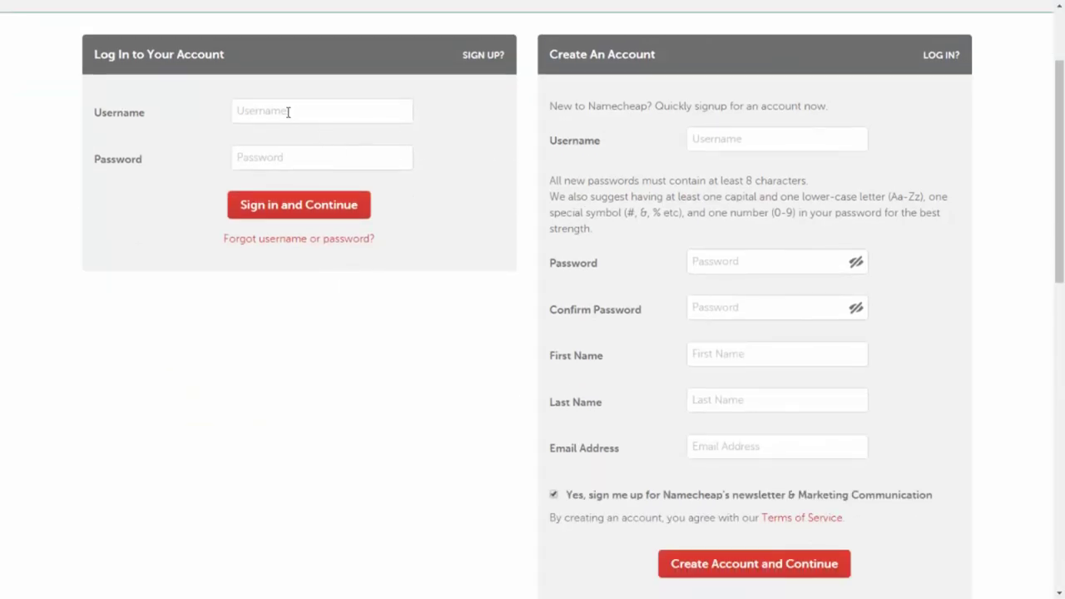
left_click(286, 110)
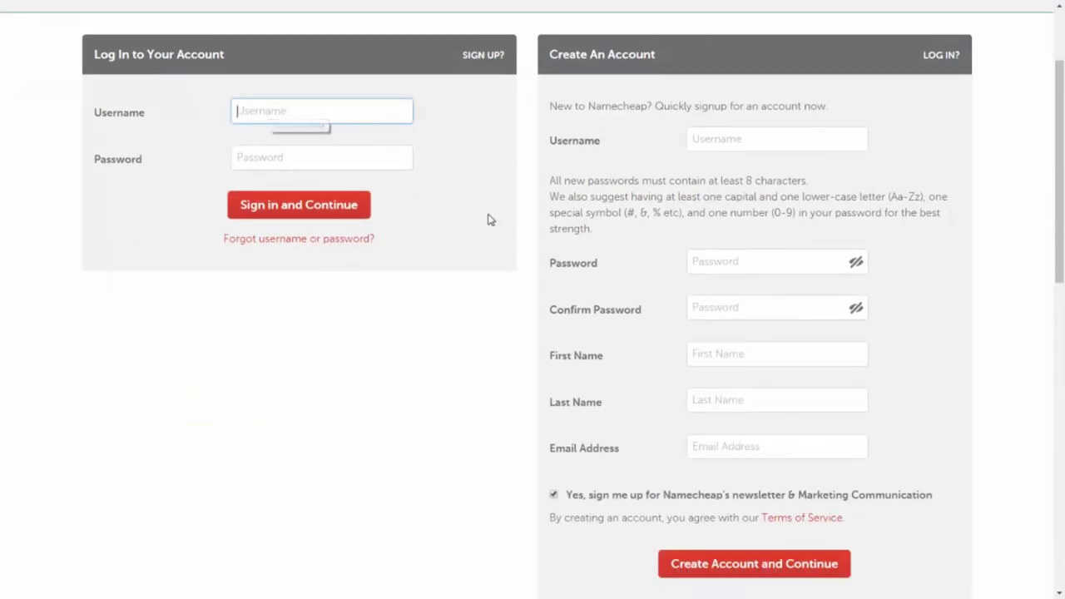
scroll(490, 220, "down", 2)
left_click(706, 72)
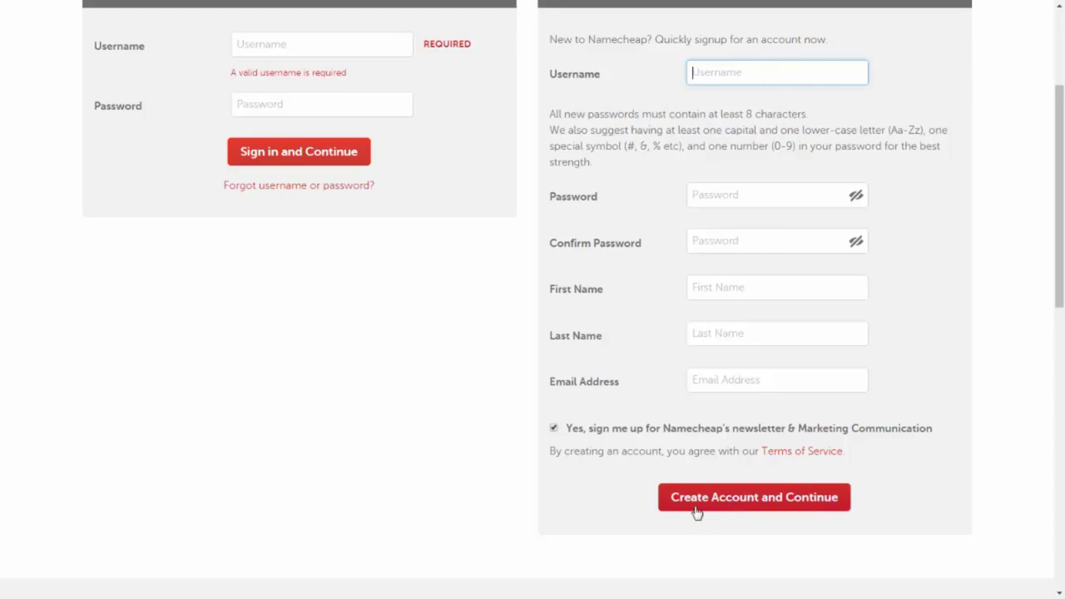
left_click(451, 368)
scroll(453, 369, "up", 1)
scroll(453, 368, "up", 3)
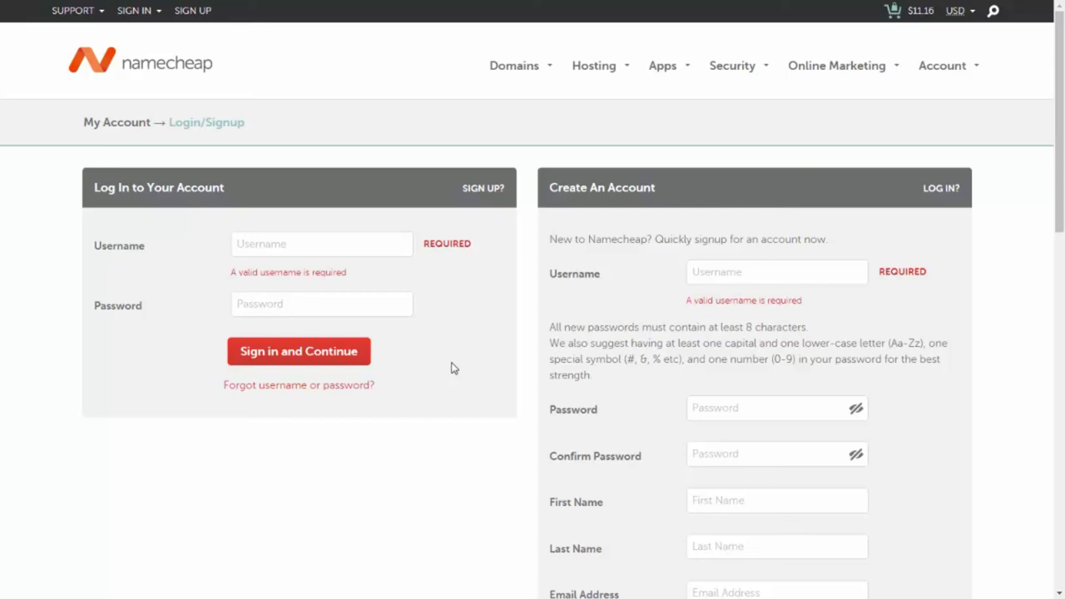
scroll(451, 369, "down", 4)
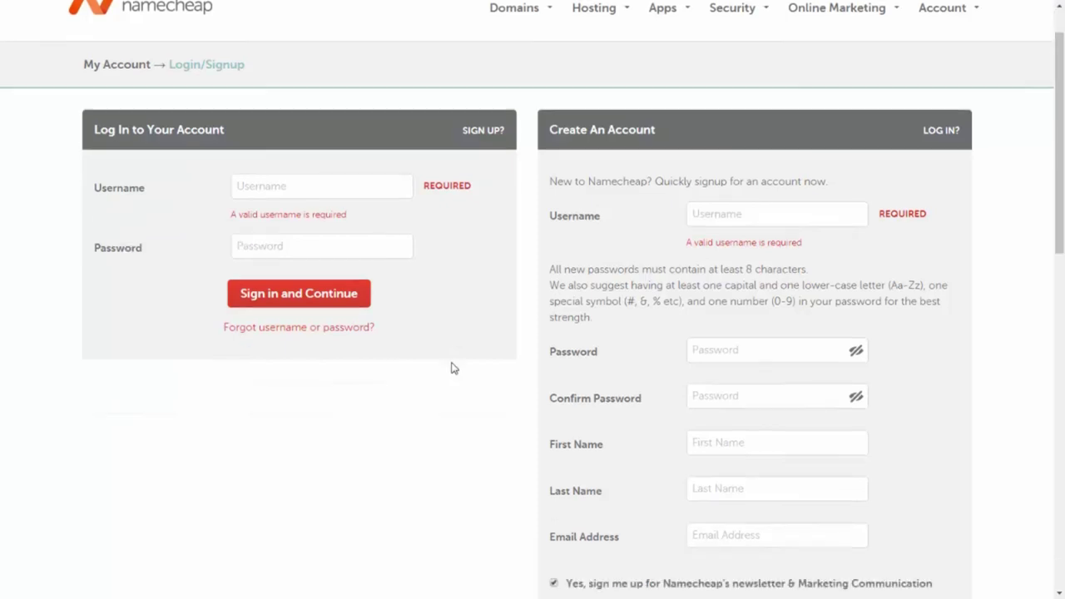
scroll(450, 369, "up", 4)
- Open Namecheap's Shared Hosting page and set the Stellar plan's subscription period to 1 year
mouse_move(614, 77)
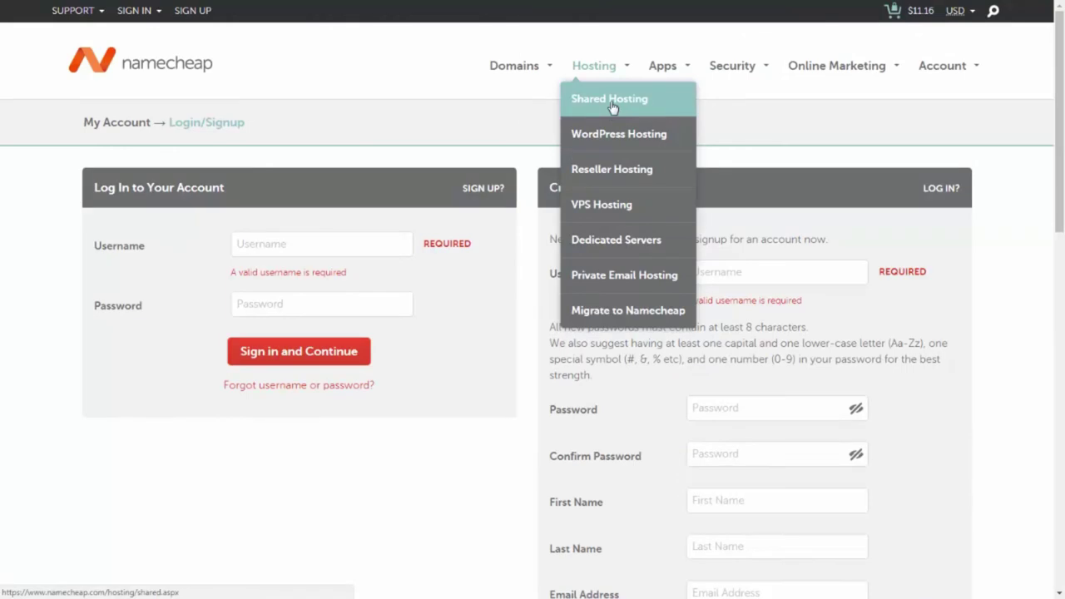
left_click(611, 104)
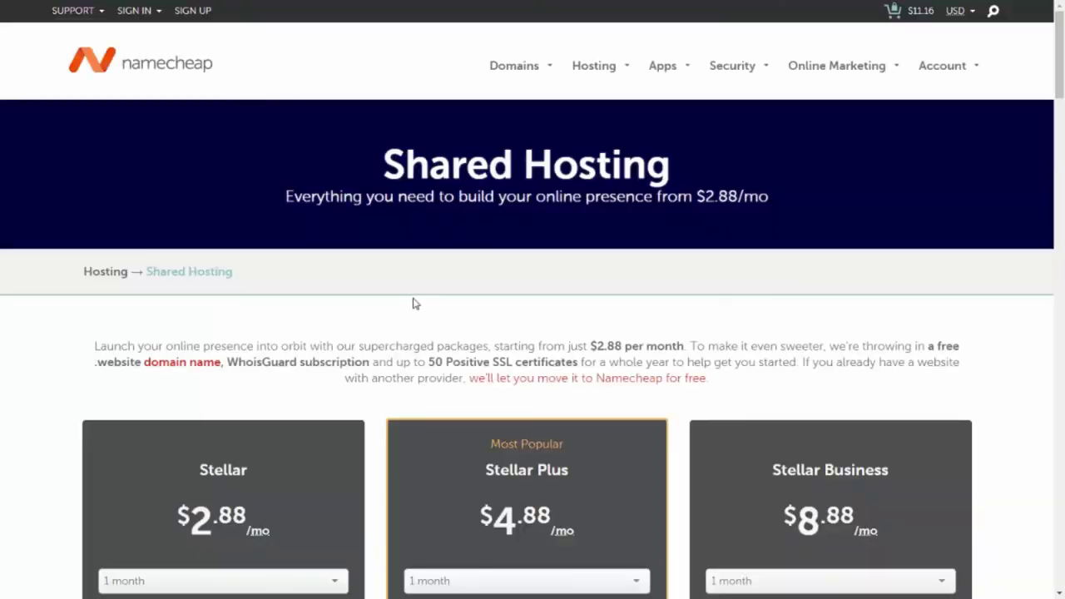
scroll(385, 288, "down", 3)
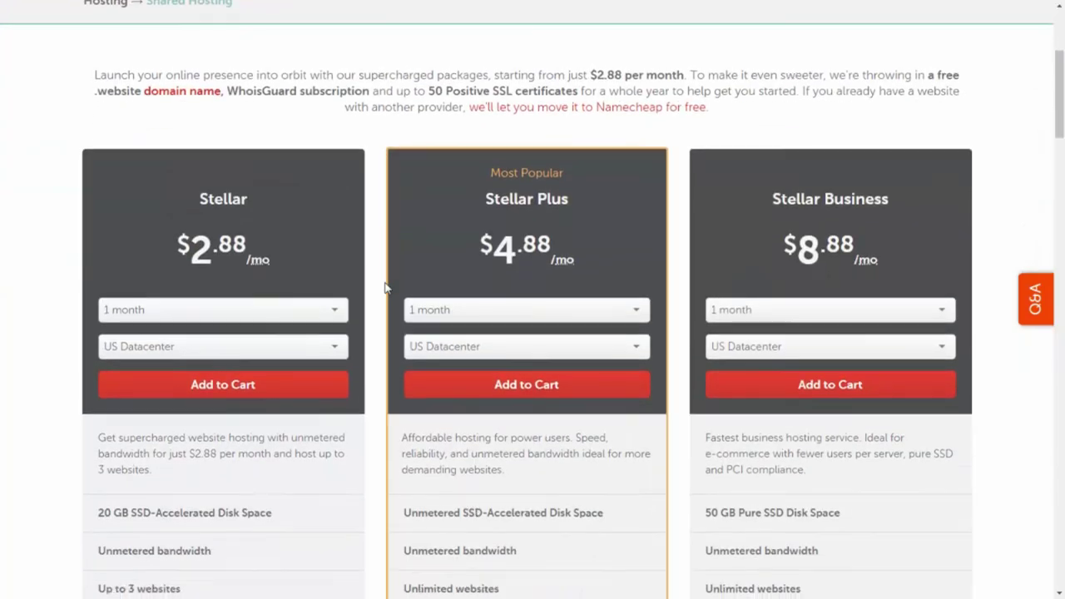
scroll(385, 287, "down", 1)
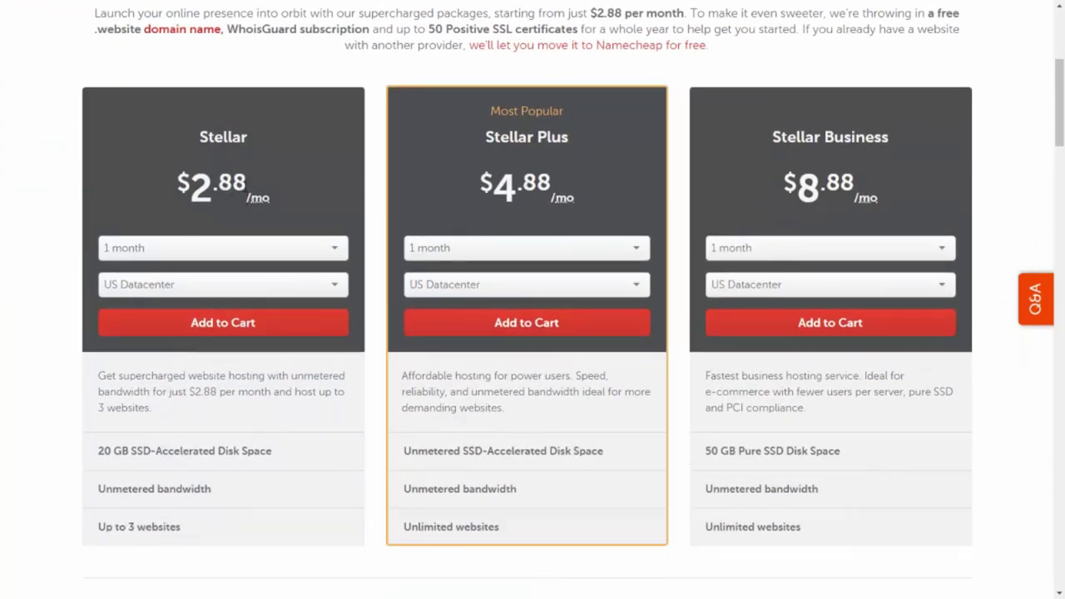
left_click(273, 254)
left_click(256, 298)
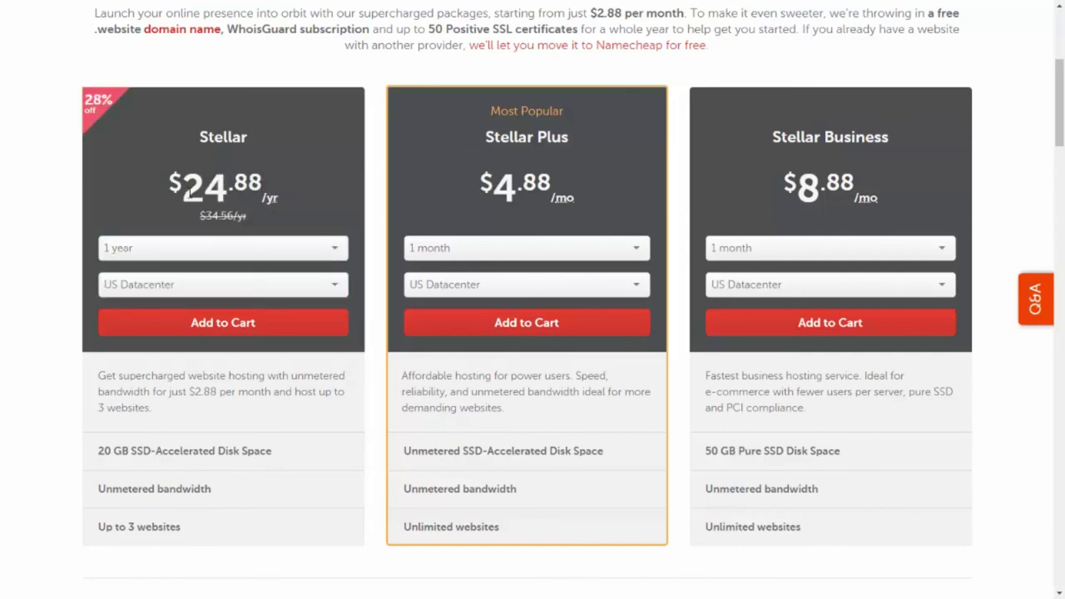
- Examine the Stellar plan's yearly price, website limit, bandwidth and disk space
left_click_drag(183, 189, 262, 185)
left_click(284, 205)
scroll(285, 209, "down", 5)
scroll(248, 179, "up", 2)
scroll(248, 178, "up", 2)
scroll(171, 413, "down", 3)
left_click_drag(188, 400, 120, 395)
scroll(205, 406, "up", 2)
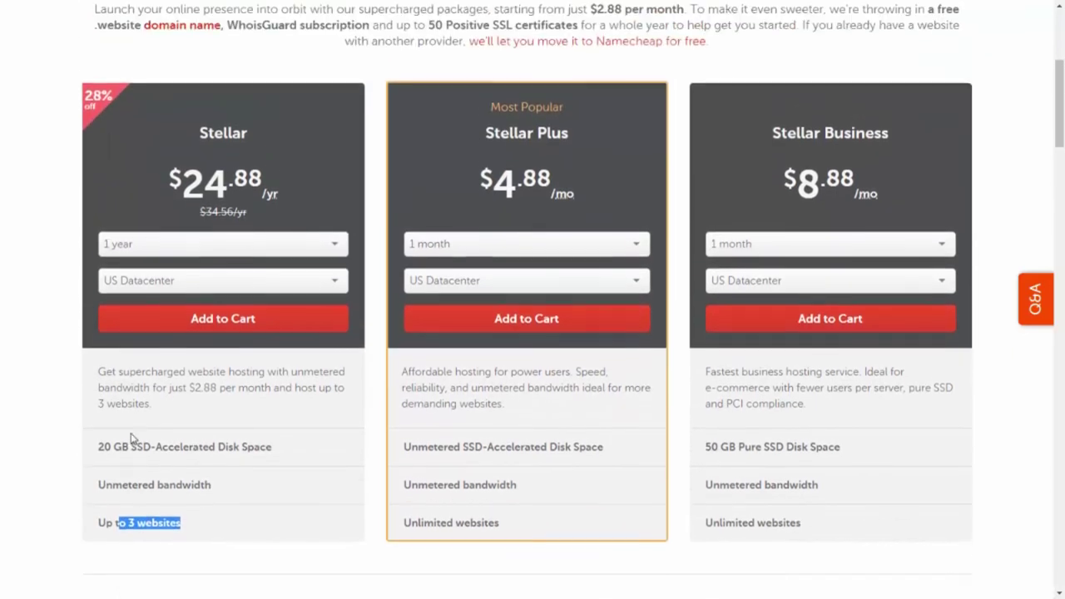
left_click_drag(127, 489, 175, 489)
left_click_drag(100, 450, 214, 452)
left_click(152, 454)
- Order the 1-year Stellar hosting plan and choose to purchase a new domain for it
left_click(224, 333)
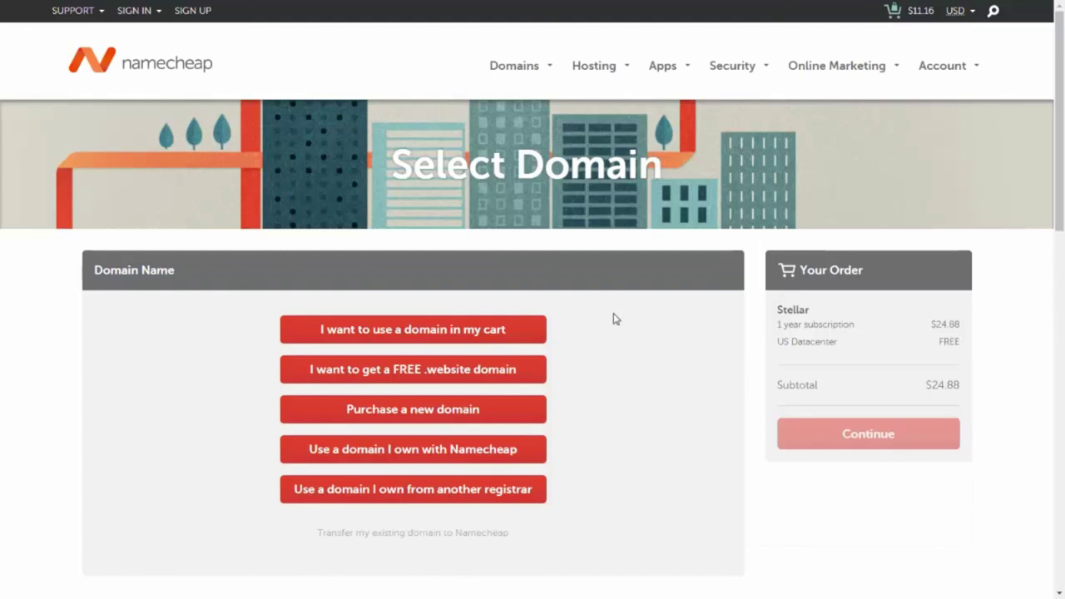
scroll(618, 380, "down", 1)
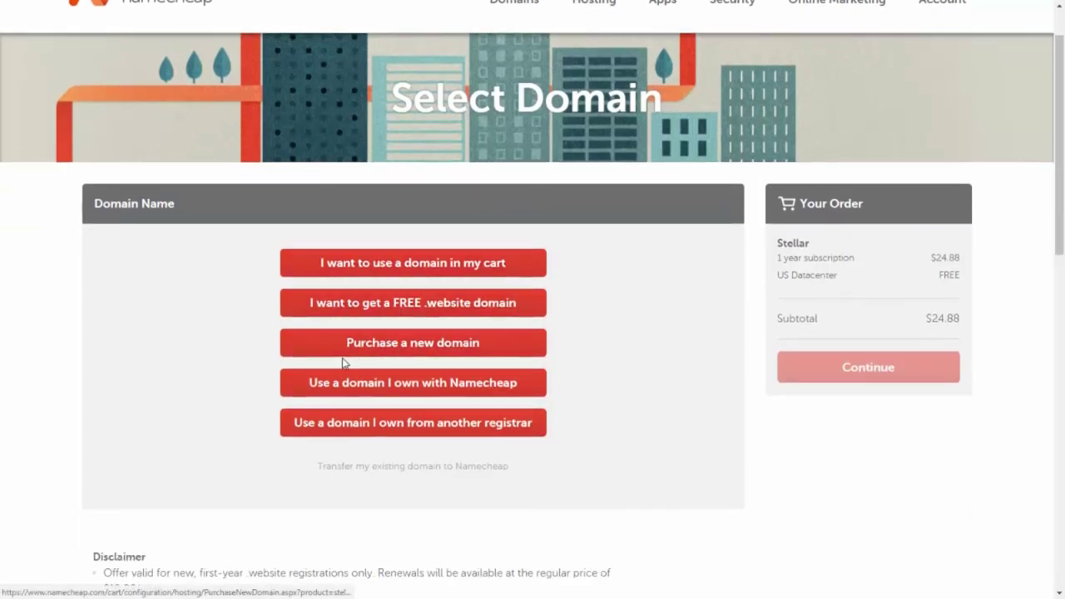
left_click(407, 352)
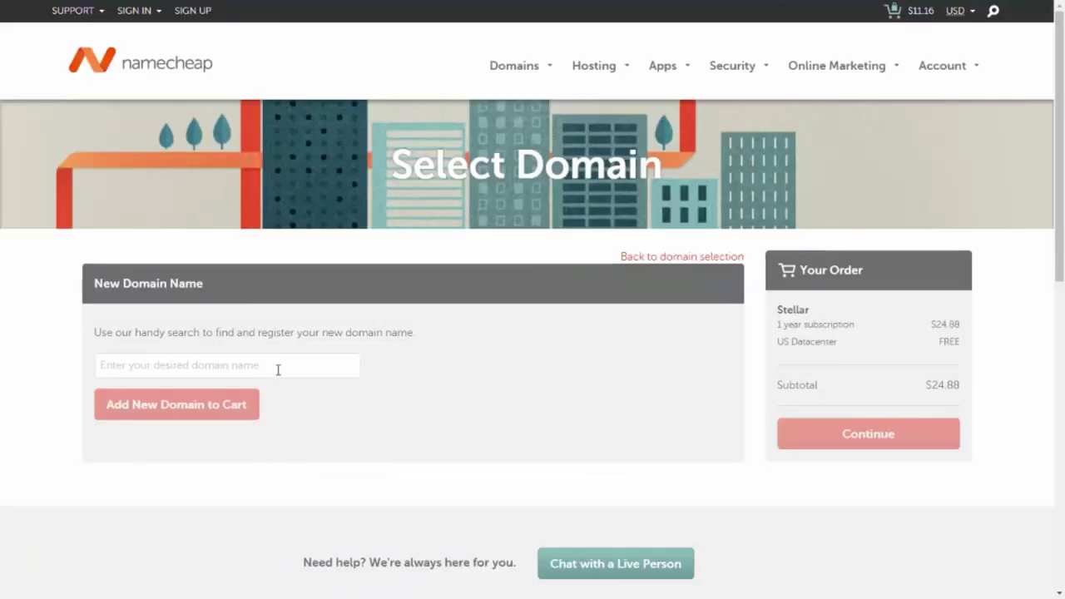
- Add iwebacademy.com to the hosting order with a 1 Year registration and continue to the shopping cart
left_click(277, 368)
type("iwebacademy.com")
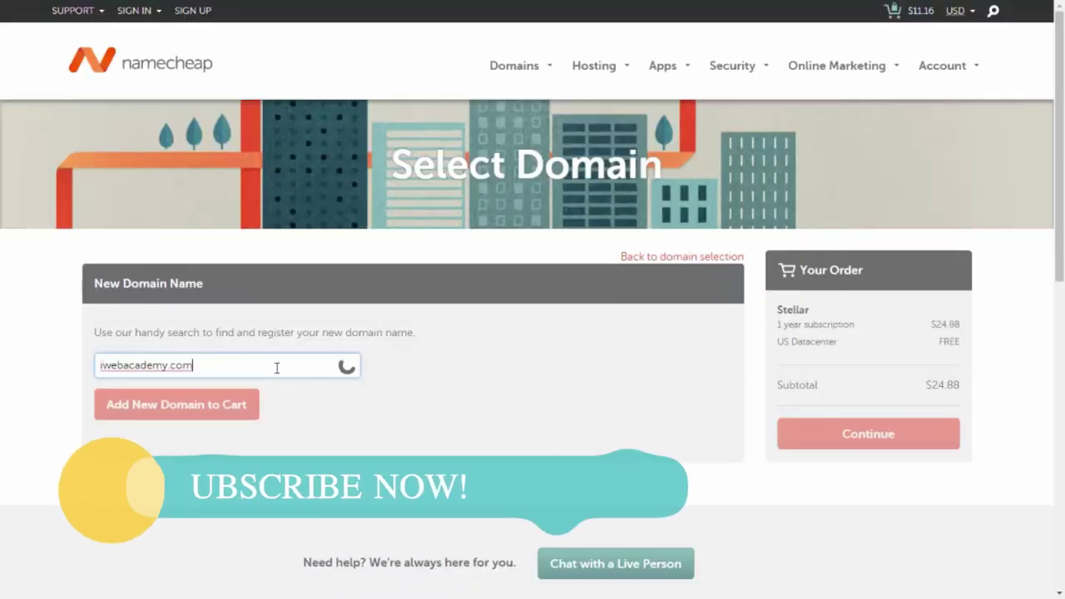
left_click(445, 367)
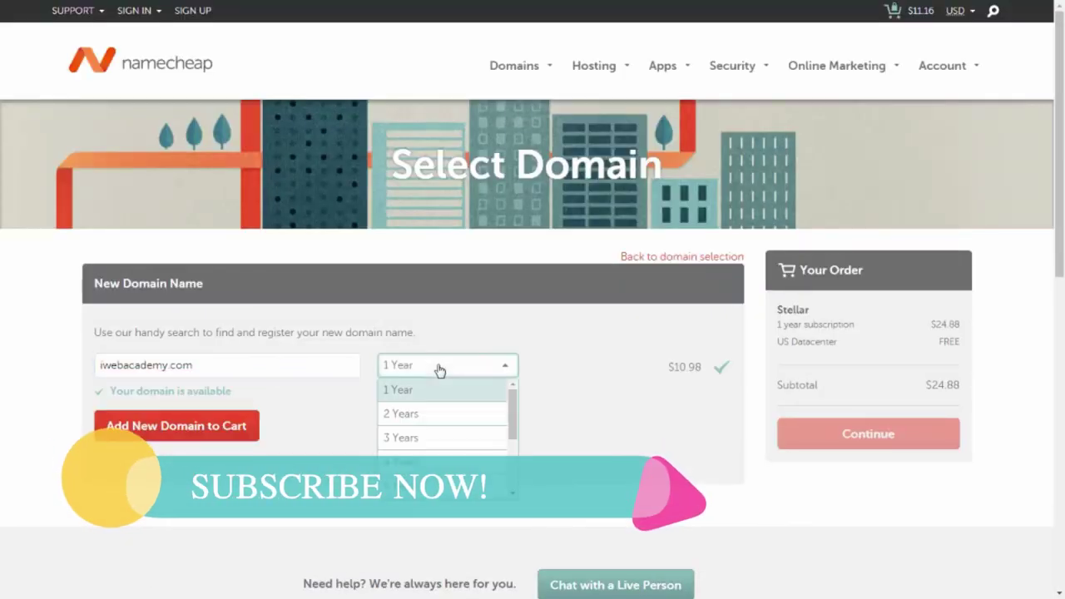
left_click(438, 369)
left_click(156, 434)
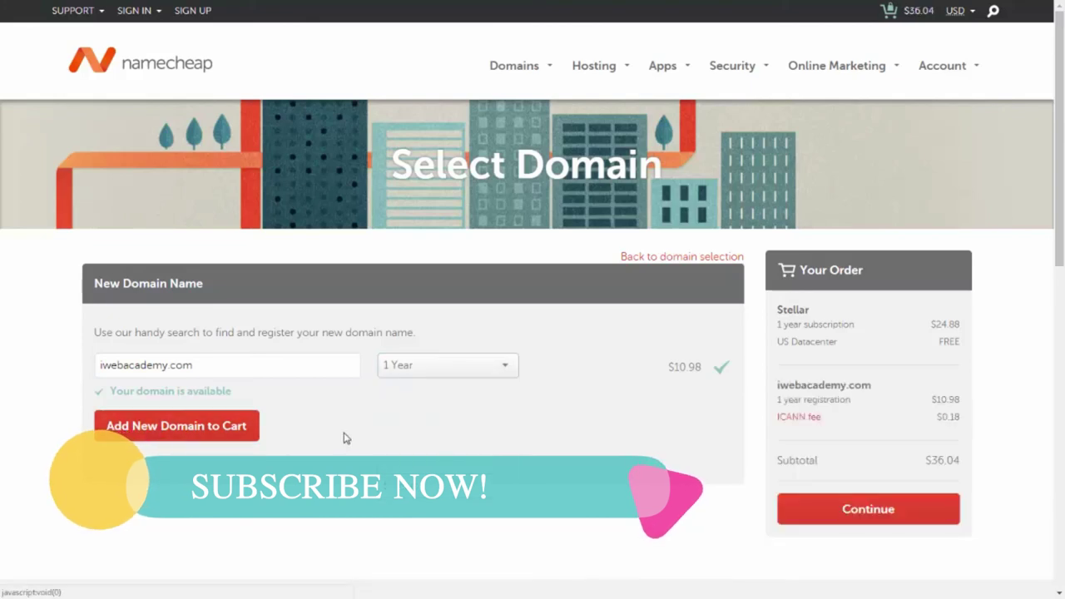
left_click(884, 511)
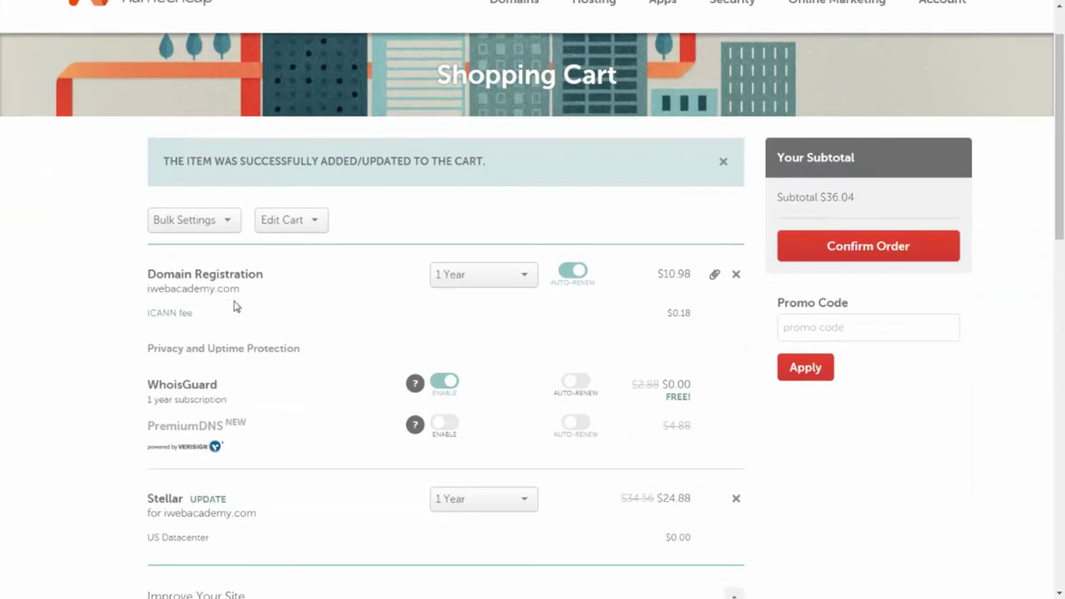
- Review the domain registration and Stellar hosting items in the cart and confirm the order
scroll(325, 371, "down", 1)
scroll(325, 371, "down", 2)
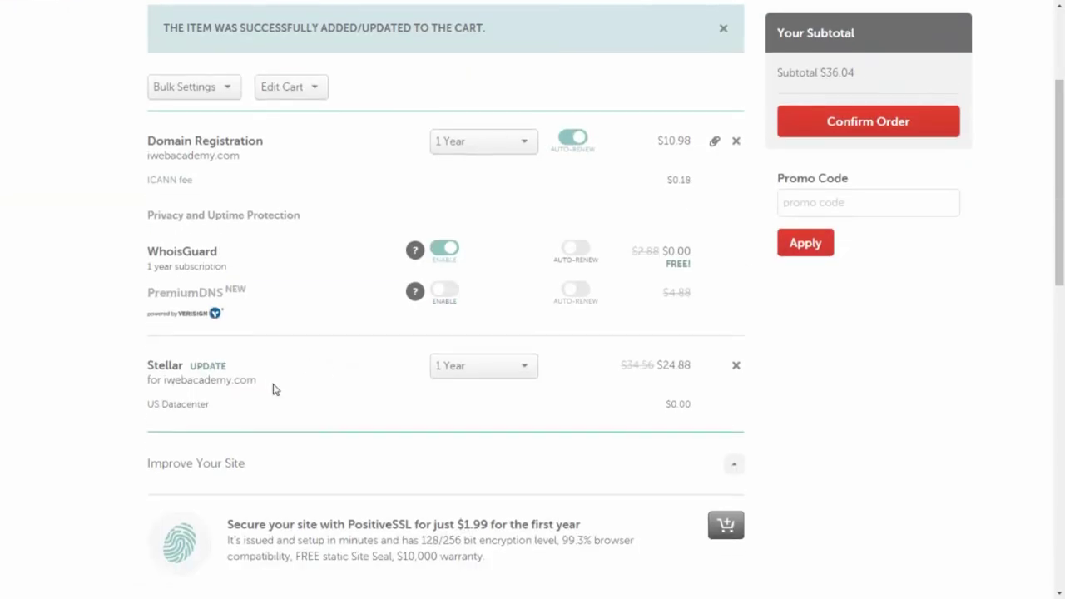
scroll(275, 387, "down", 4)
left_click(212, 387)
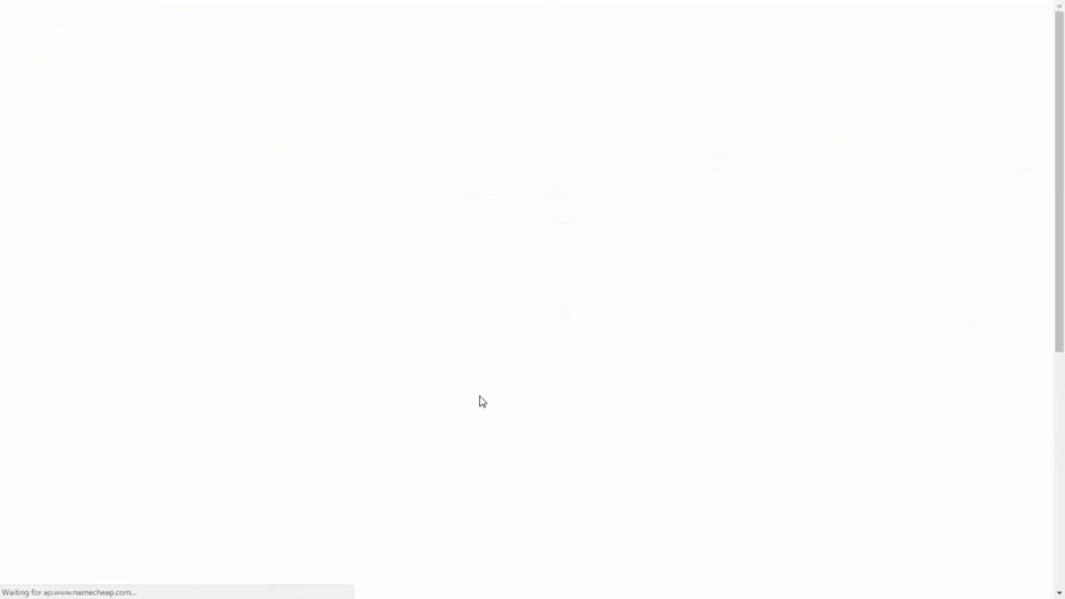
- Look over the account creation form required to complete the domain and hosting order
scroll(484, 403, "down", 1)
scroll(484, 403, "down", 3)
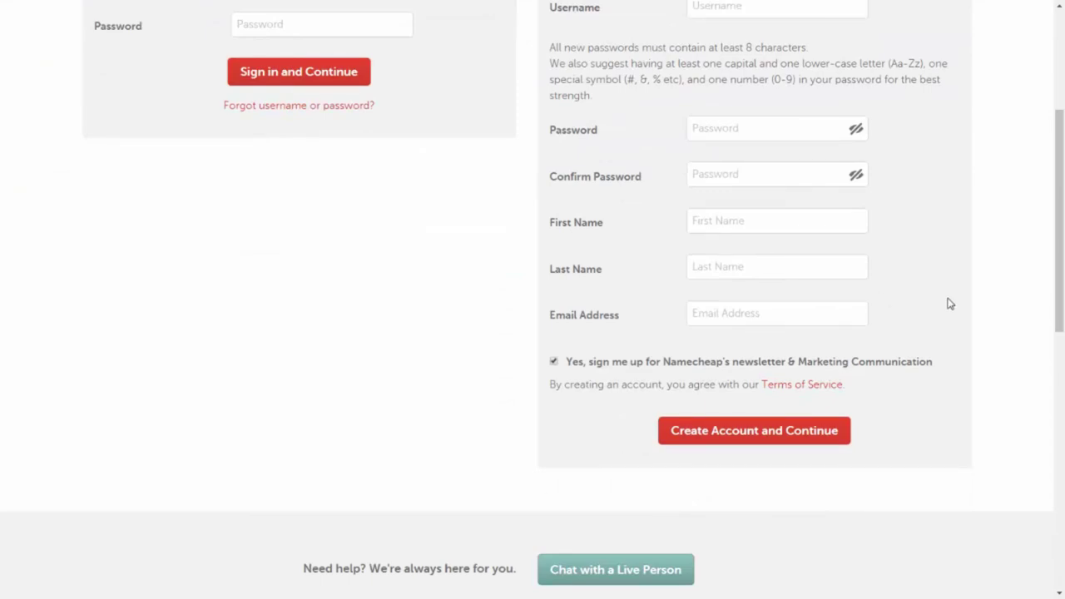
scroll(950, 304, "up", 4)
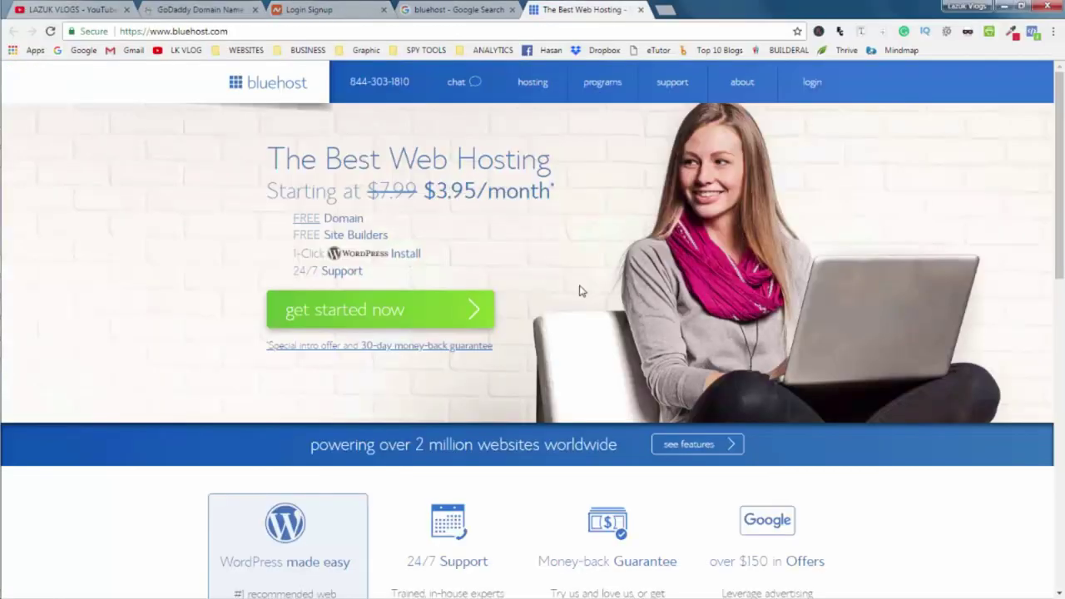
- Review the Bluehost home page offer and GoDaddy's prices for iwebacademy.com and its iwebacademy.us add-on
scroll(580, 290, "down", 2)
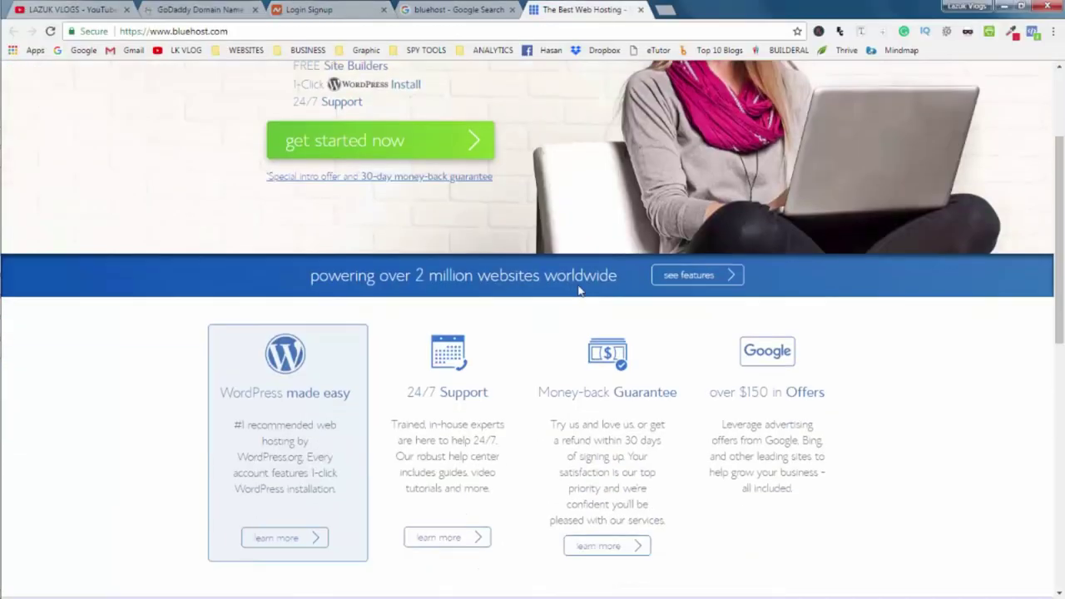
scroll(580, 291, "up", 2)
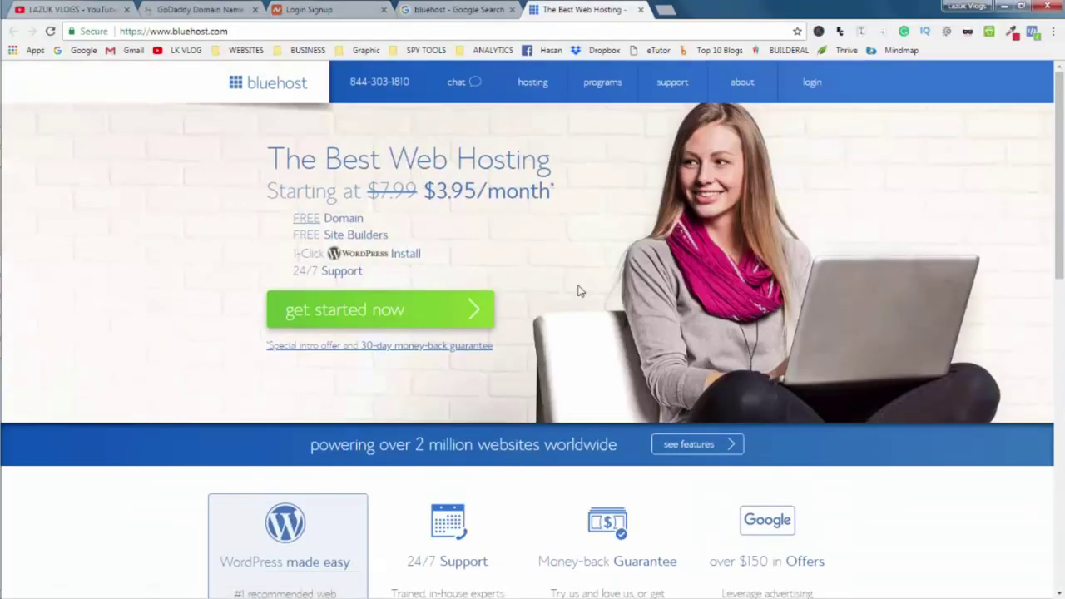
left_click(221, 8)
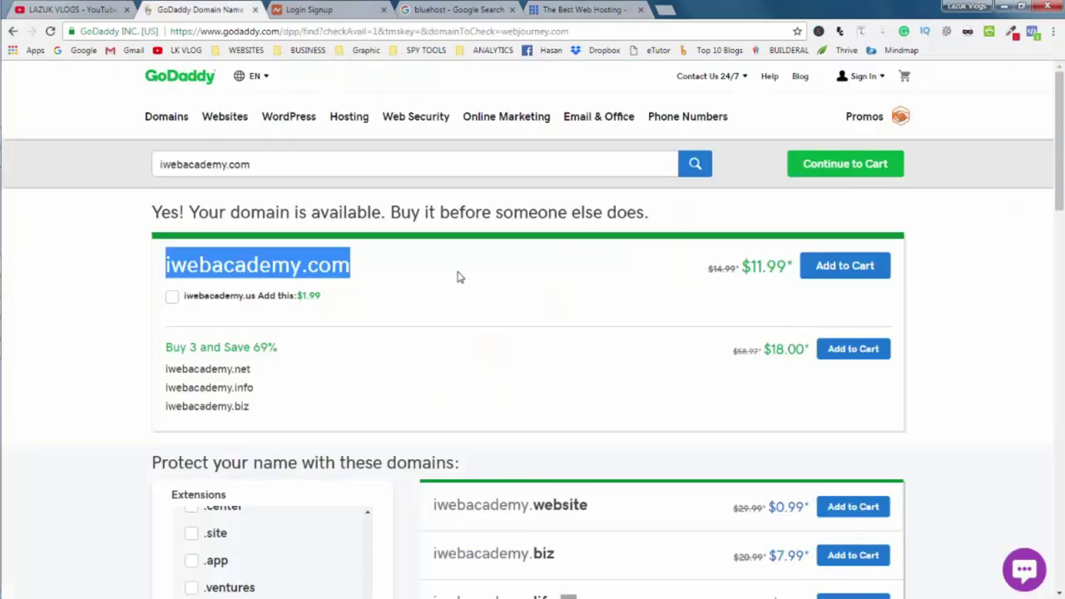
scroll(541, 322, "down", 1)
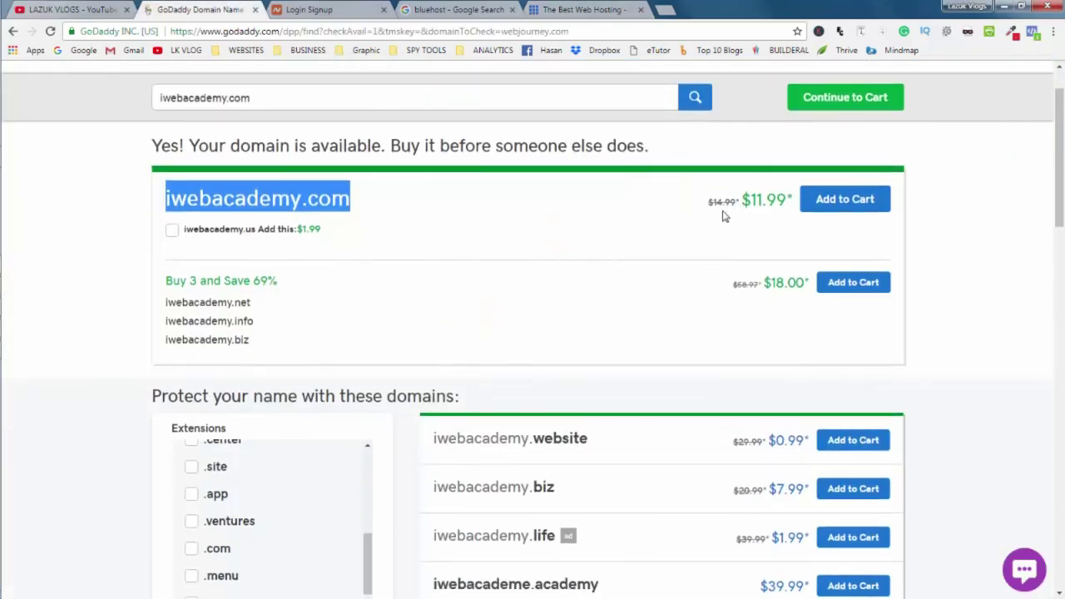
left_click_drag(324, 235, 301, 233)
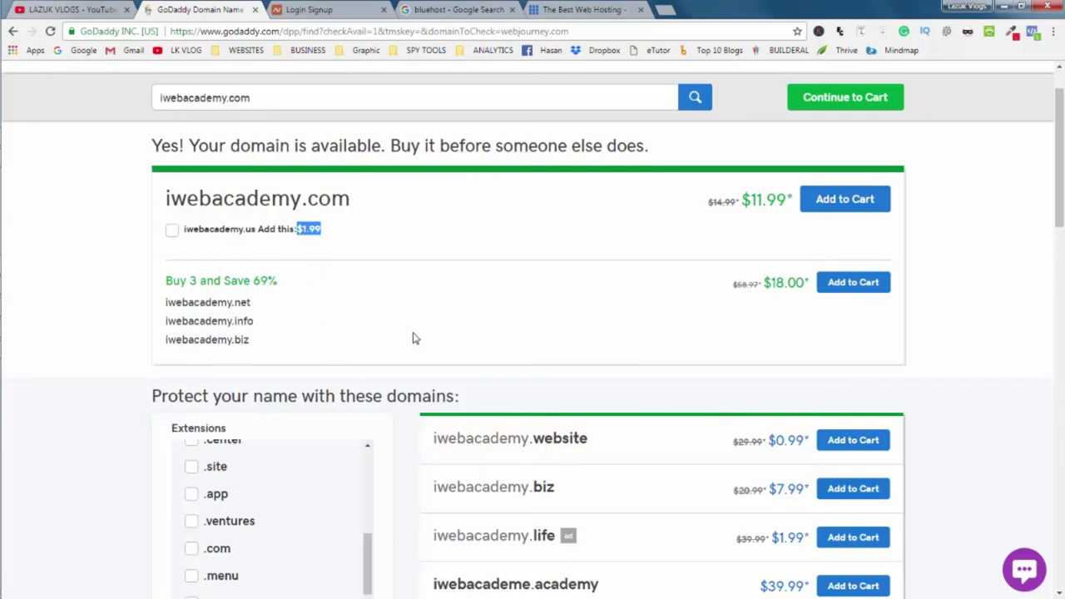
scroll(546, 321, "up", 1)
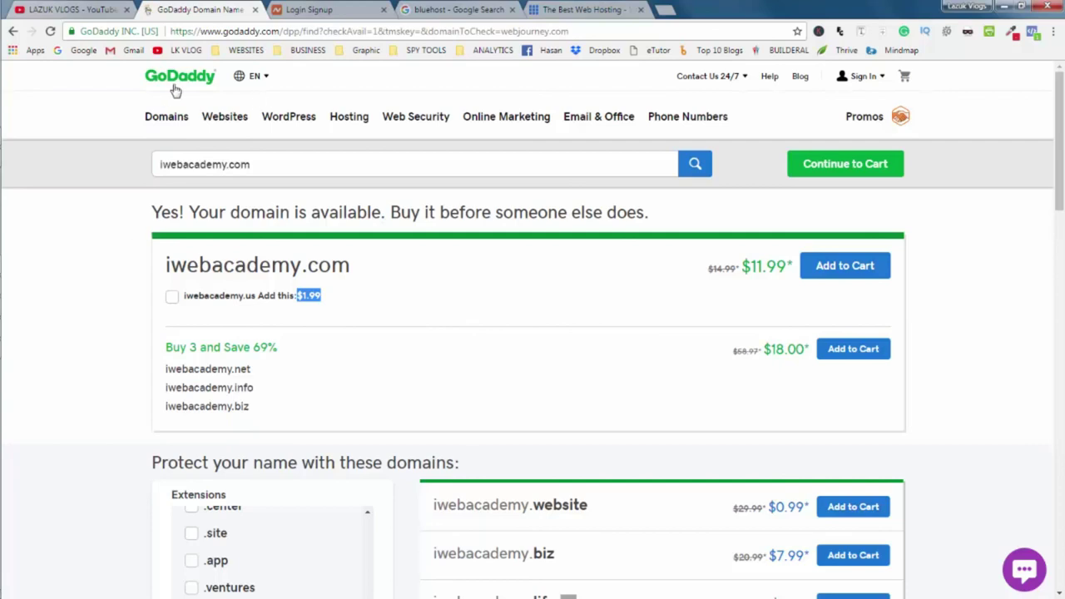
left_click(106, 268)
- Switch to the open Namecheap page and look over its log-in and sign-up forms again
left_click(305, 8)
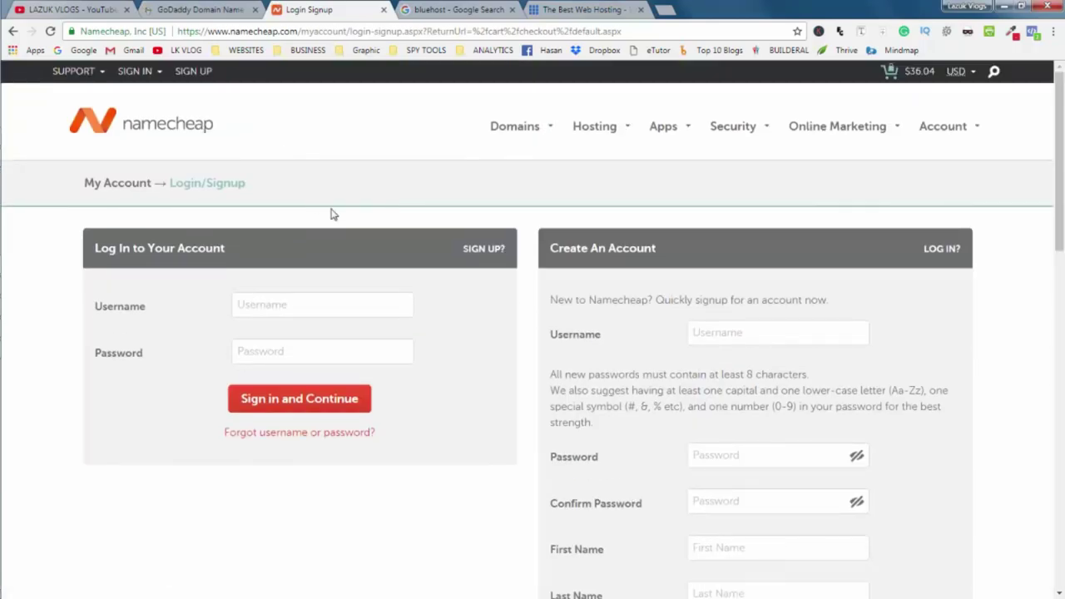
scroll(330, 214, "down", 3)
scroll(331, 214, "up", 3)
scroll(1005, 370, "down", 1)
scroll(1005, 370, "up", 1)
- Switch to sales funnel.txt in Notepad and highlight "wordpress install" in the third list item
key("alt+Tab")
key("Tab")
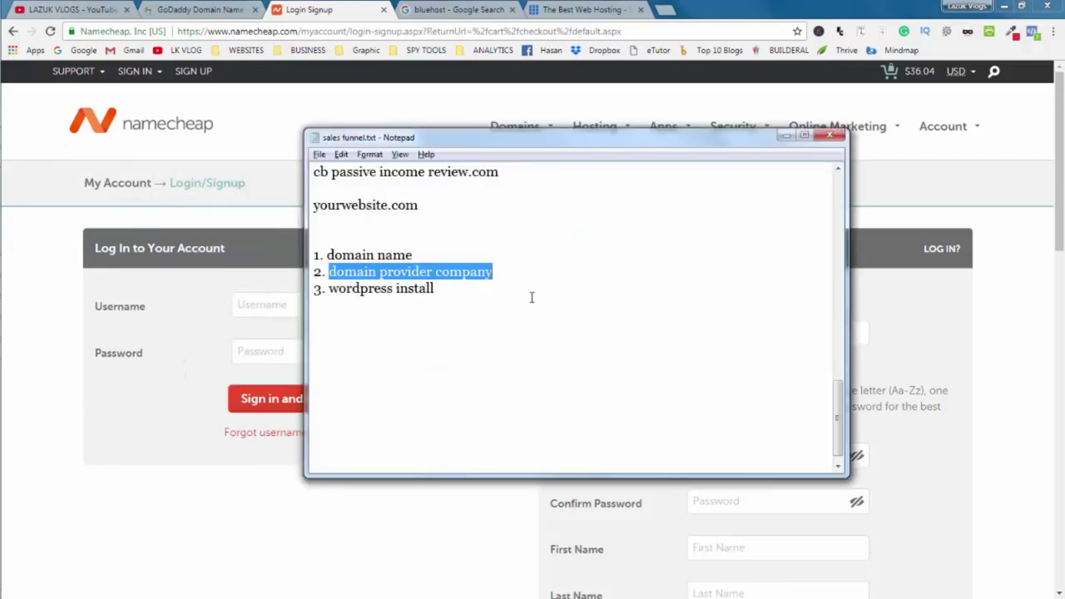
left_click(330, 303)
left_click_drag(434, 289, 329, 291)
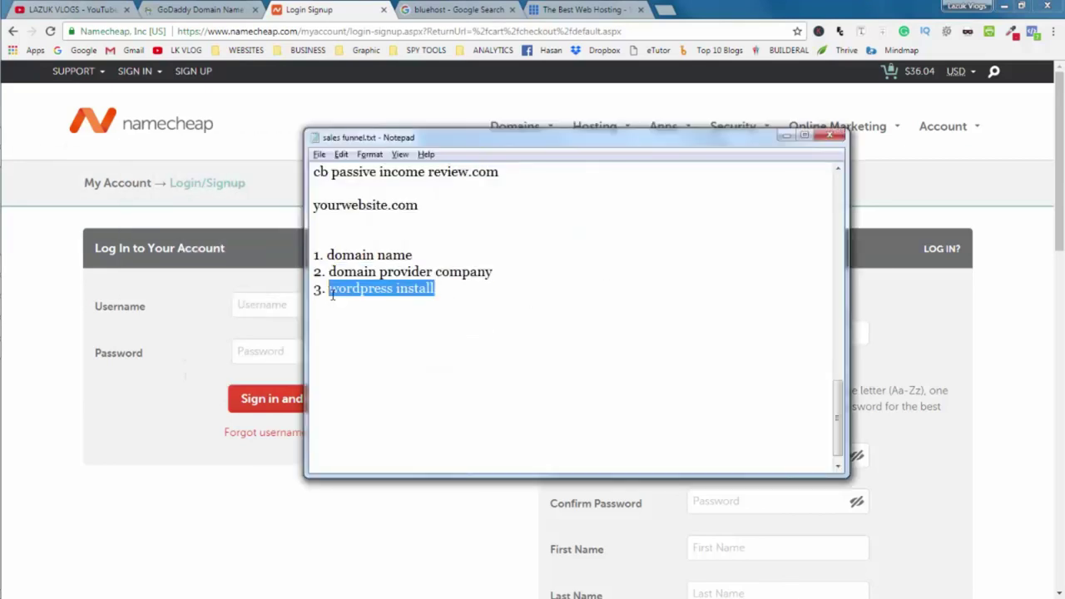